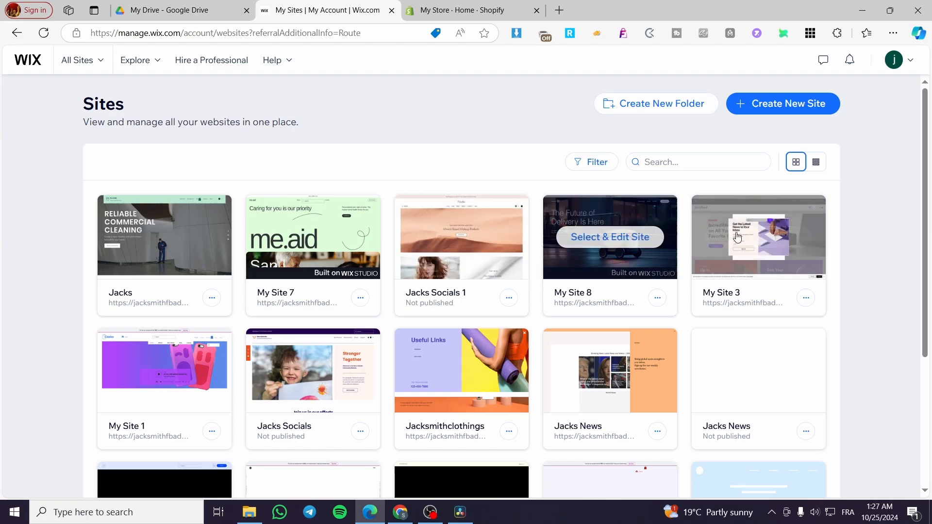
drag(133, 99, 66, 102)
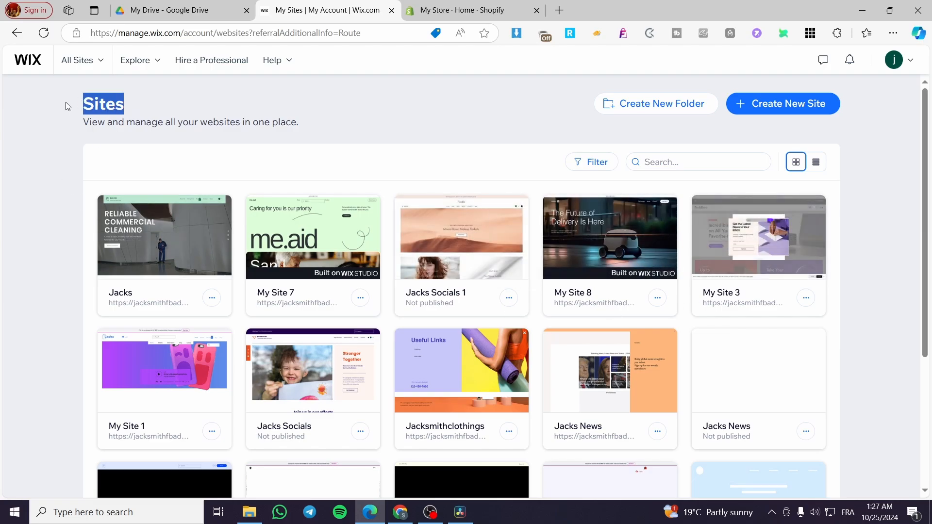
click(330, 108)
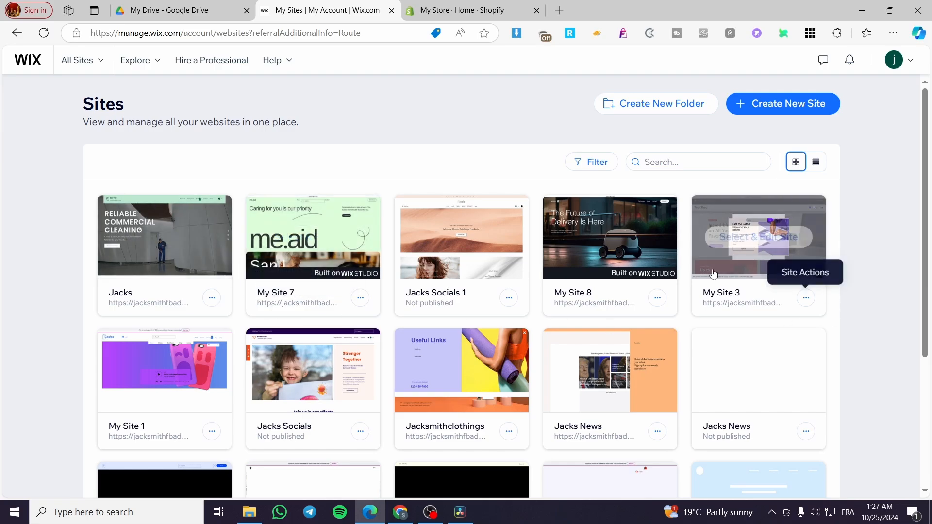
scroll(841, 297, down, 4)
scroll(670, 291, up, 4)
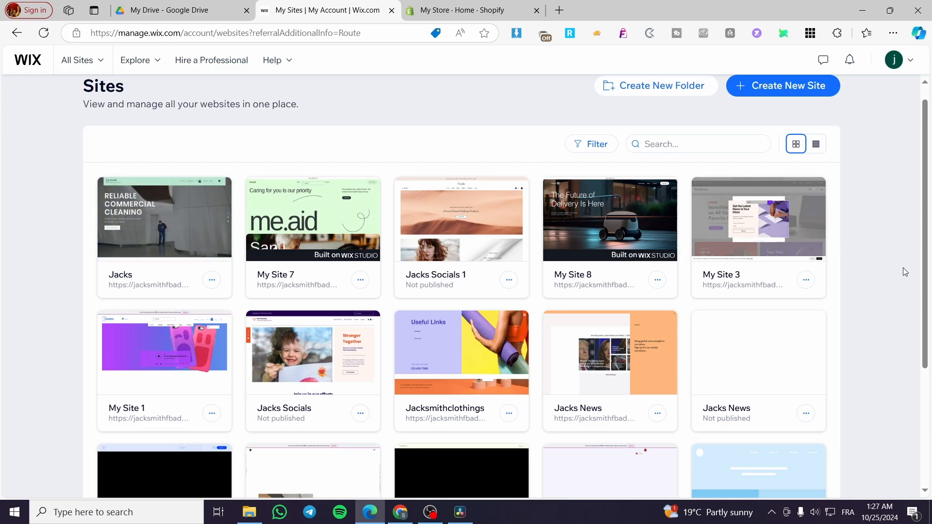
Open the Jacks site, dismiss the Wix Studio promotion, and start editing the site in the website editor.
click(145, 217)
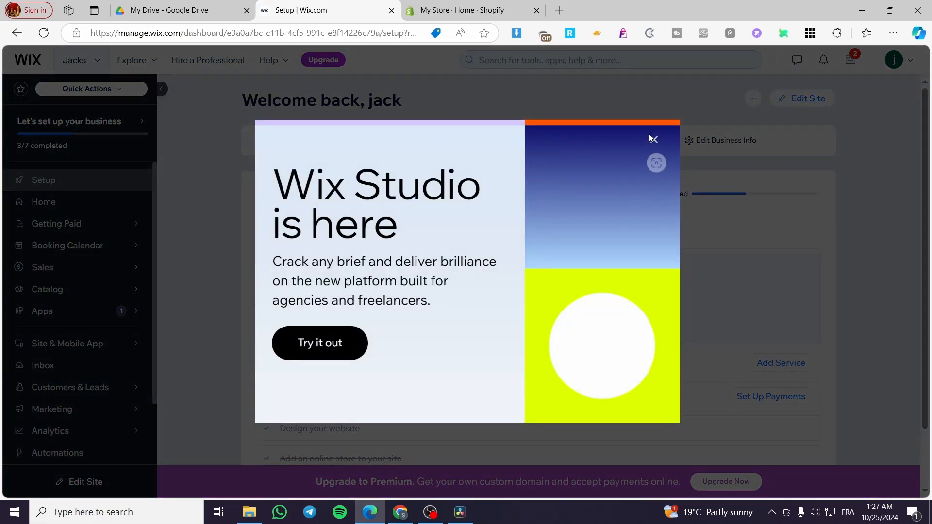
click(653, 139)
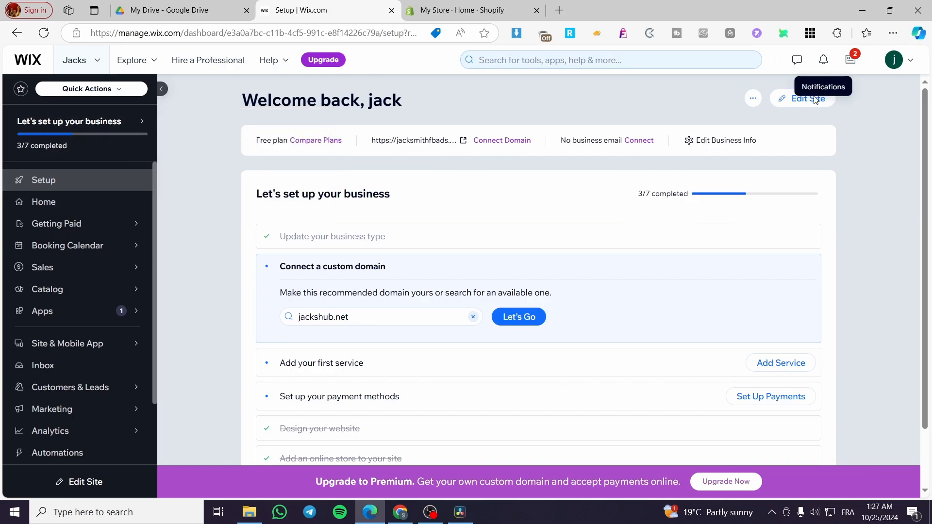
click(791, 101)
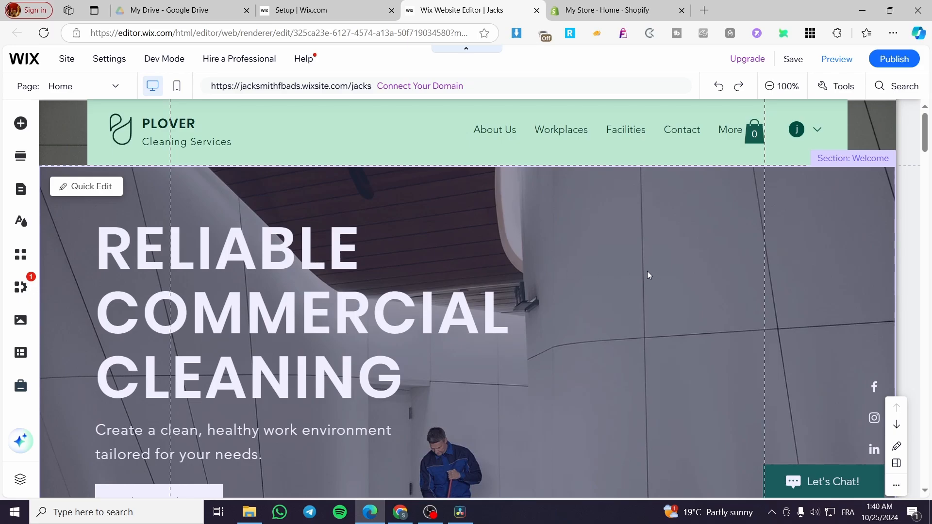
Look through the home page sections from the Welcome banner down to the area below the statistics.
scroll(633, 260, down, 15)
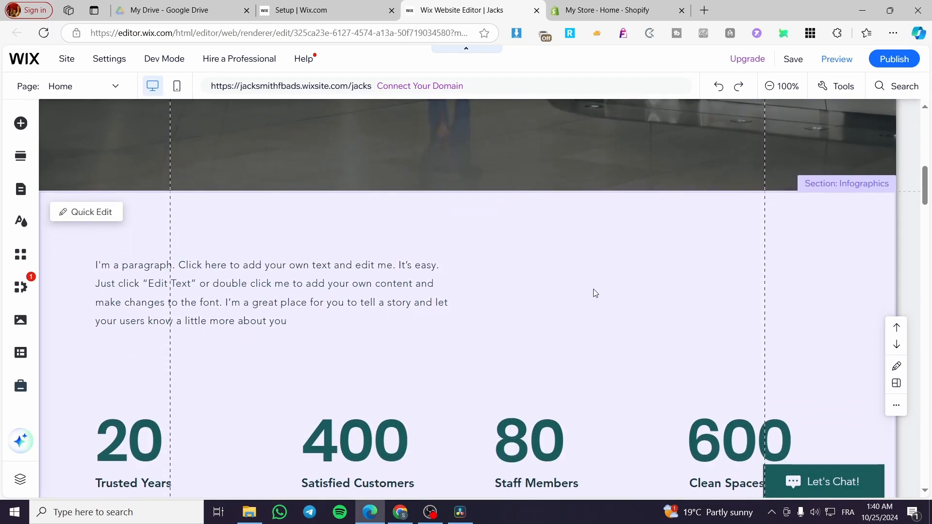
scroll(486, 302, down, 5)
scroll(447, 313, up, 15)
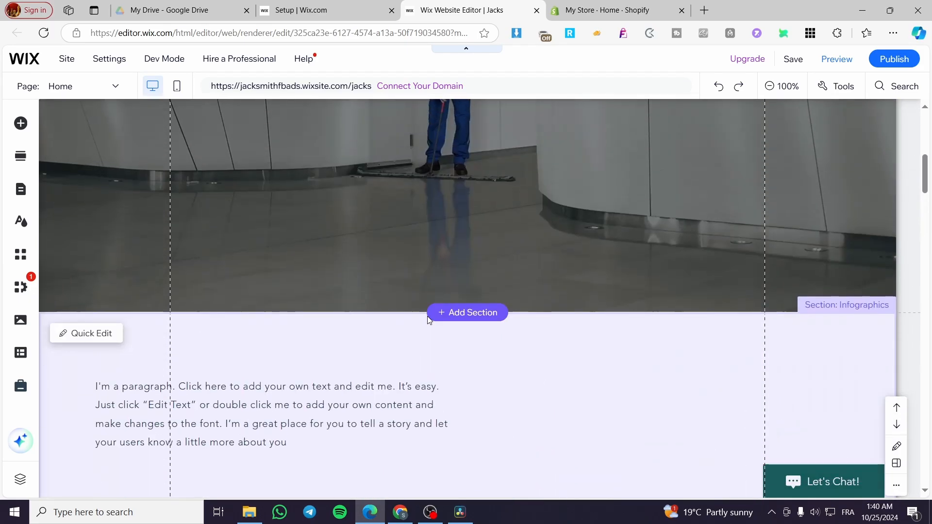
scroll(442, 319, up, 8)
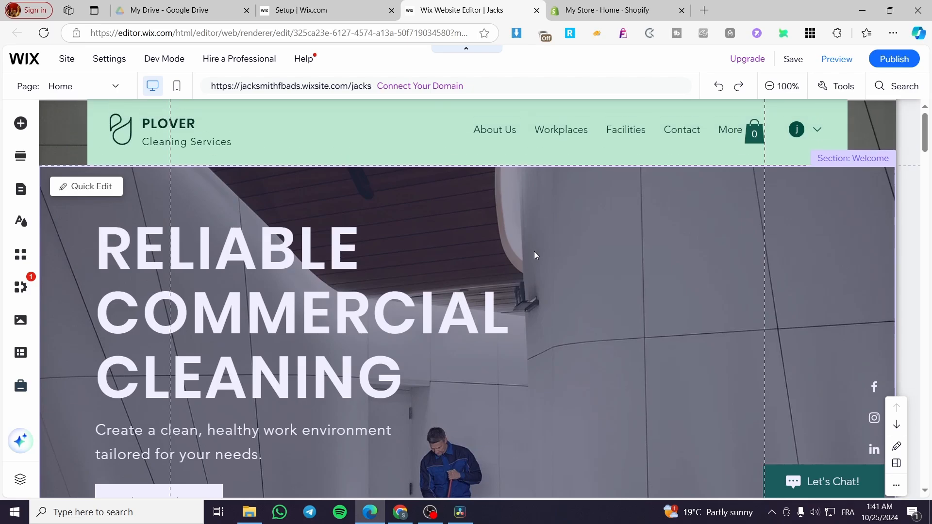
mouse_move(406, 190)
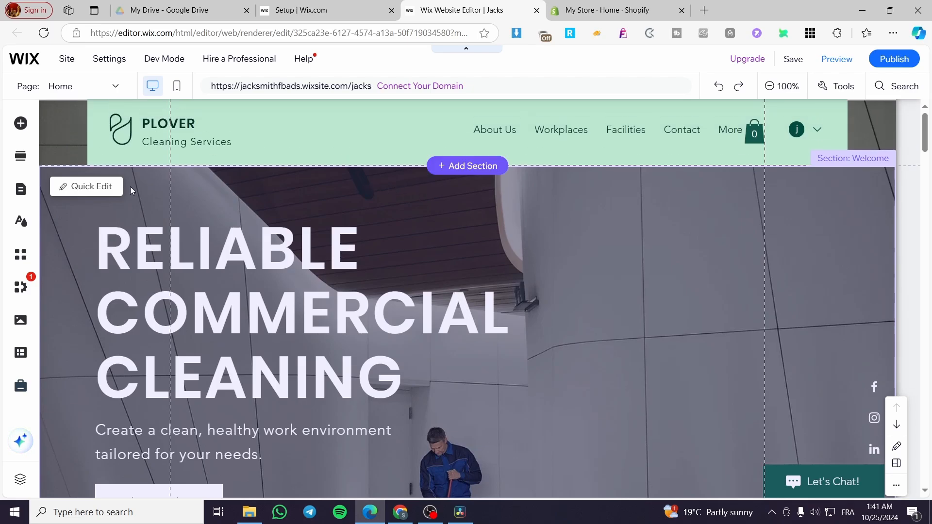
scroll(333, 153, down, 10)
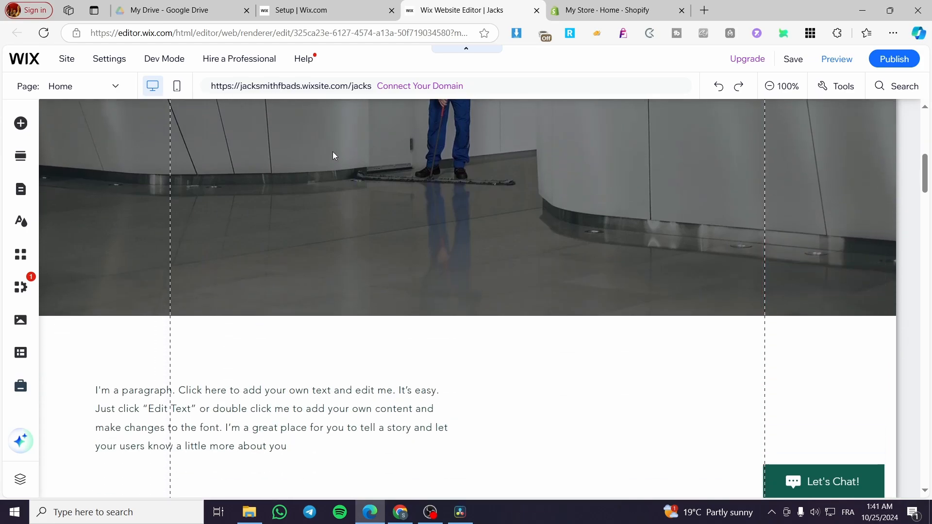
scroll(334, 156, down, 5)
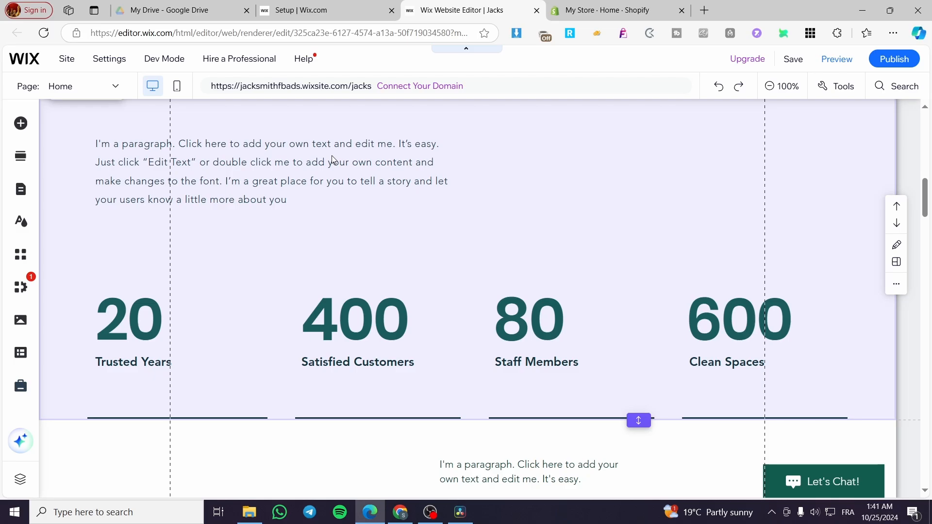
scroll(333, 160, down, 5)
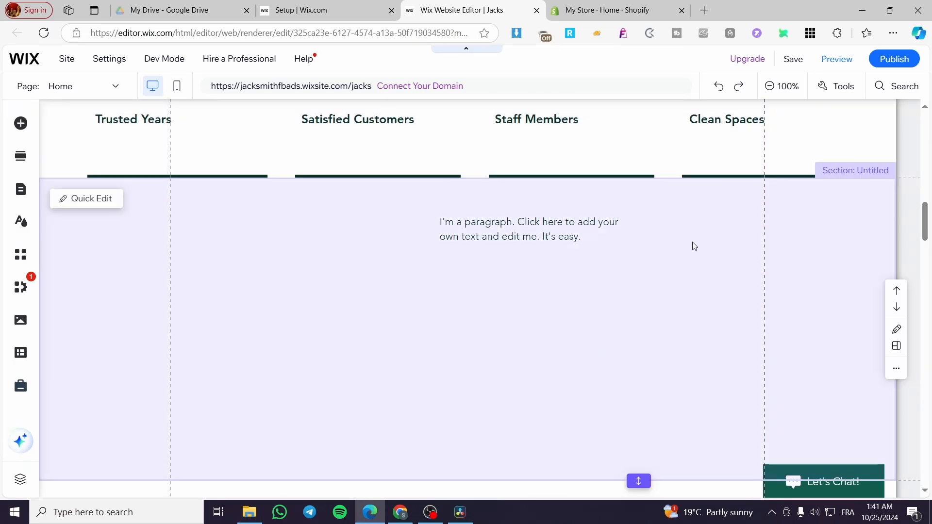
Delete the two untitled sections below the statistics, the one with the paragraph and the empty one.
click(693, 246)
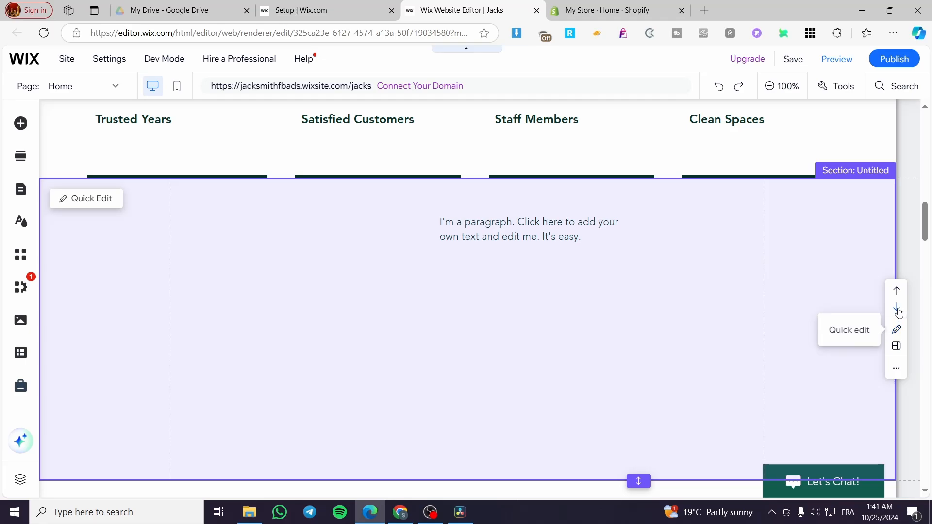
click(897, 369)
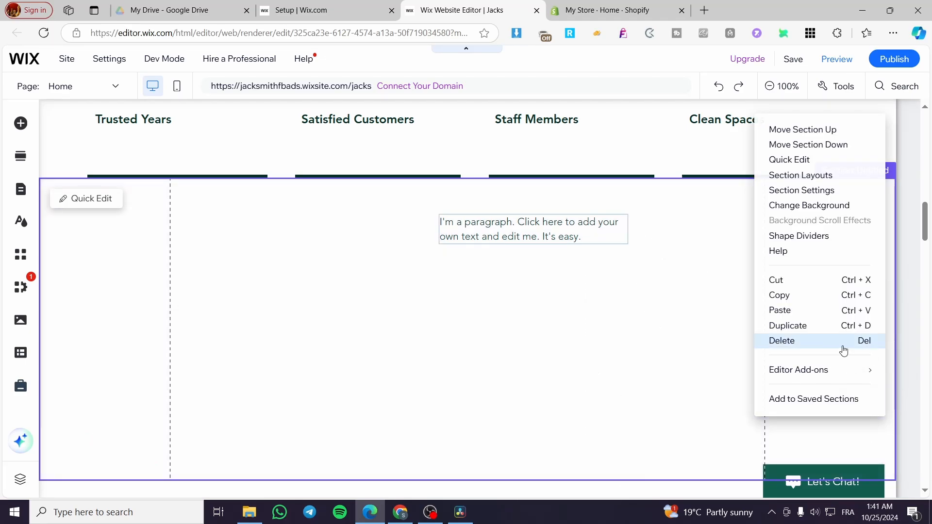
click(787, 341)
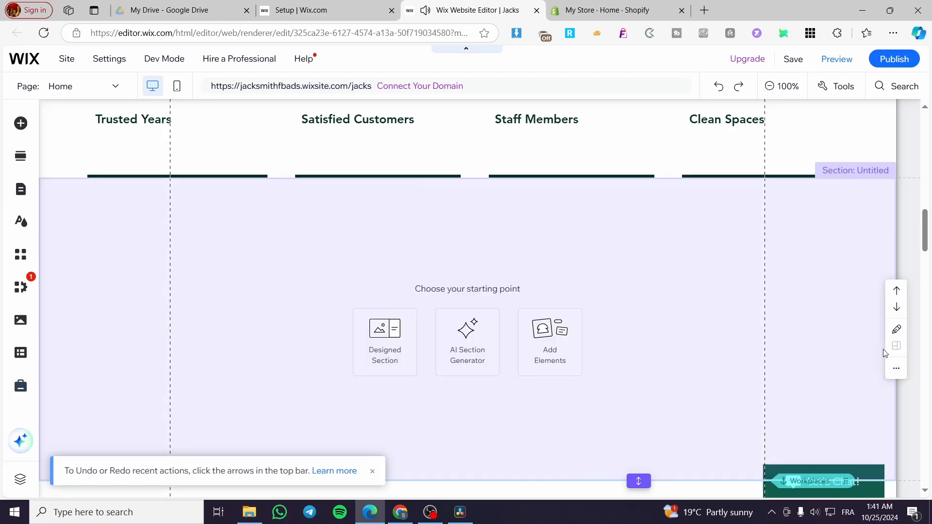
click(896, 369)
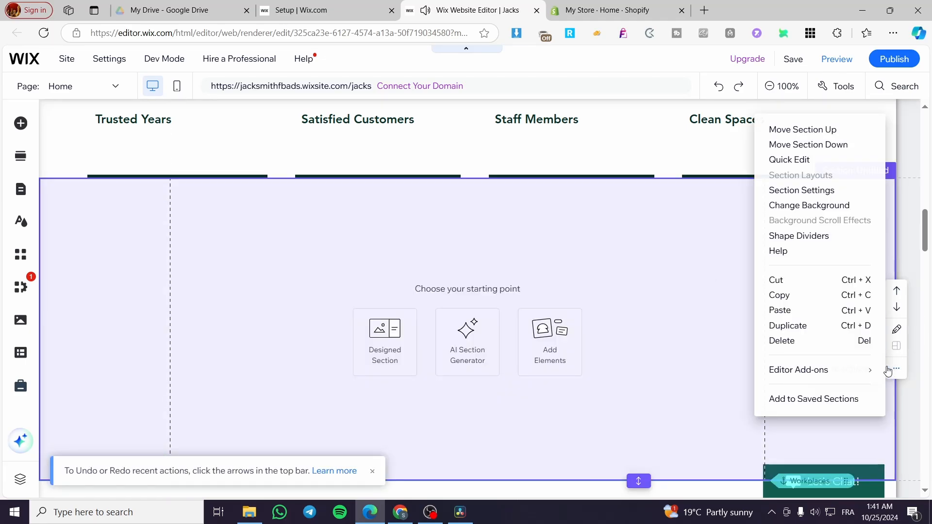
click(843, 341)
Add a blank section to the home page directly above the Certifications section.
scroll(486, 236, down, 6)
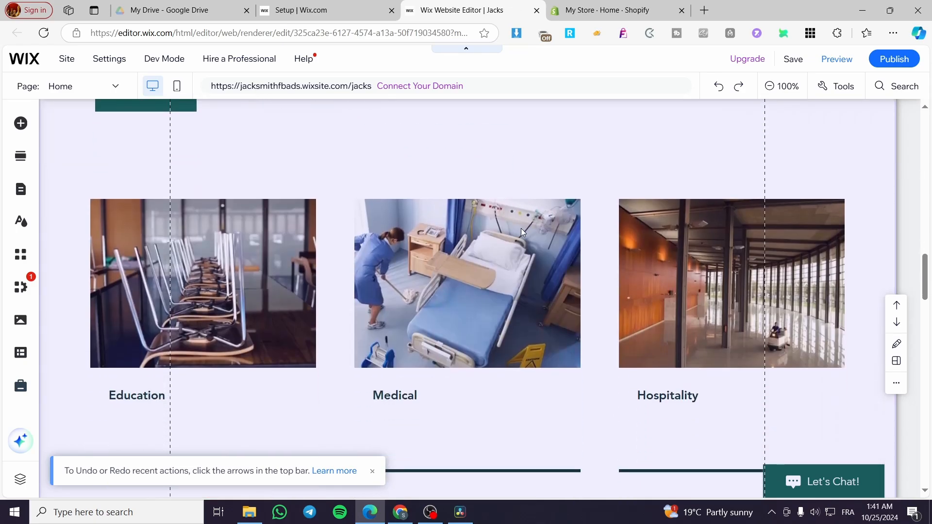
scroll(437, 204, down, 2)
scroll(401, 184, down, 10)
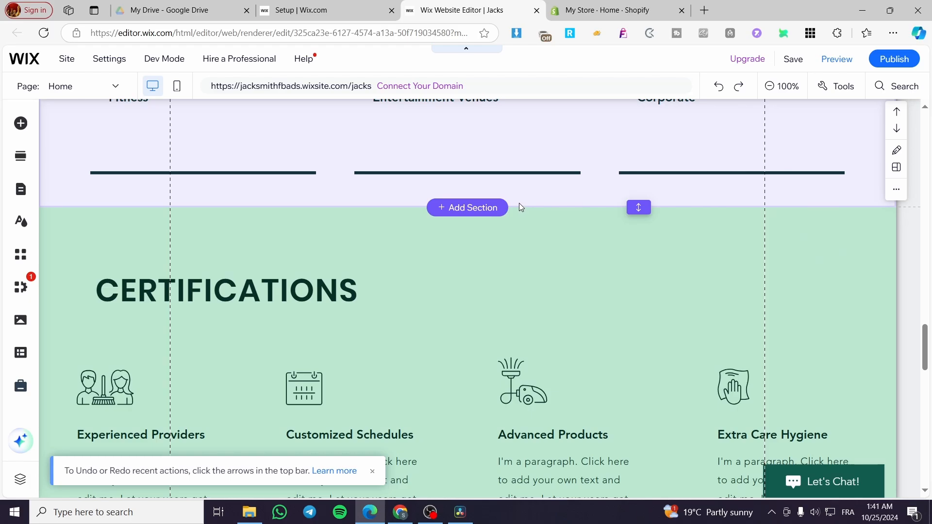
click(449, 209)
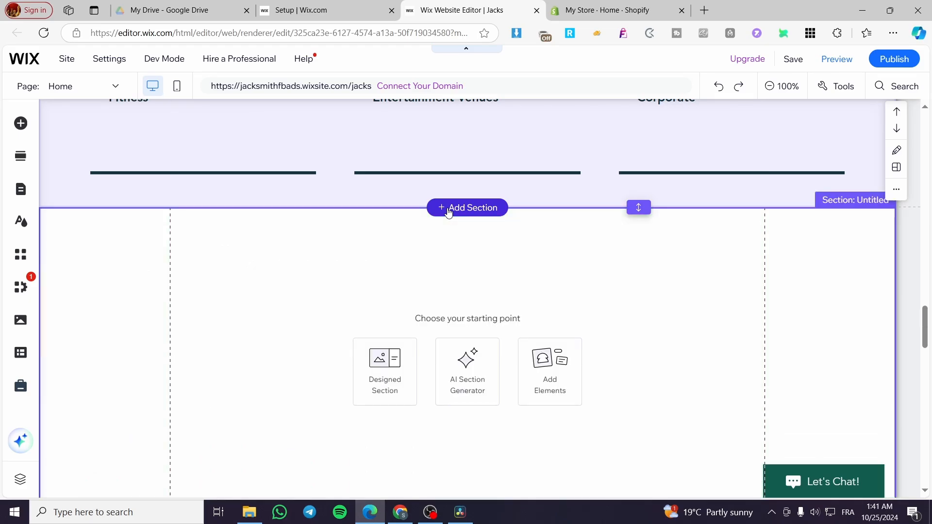
scroll(647, 238, down, 5)
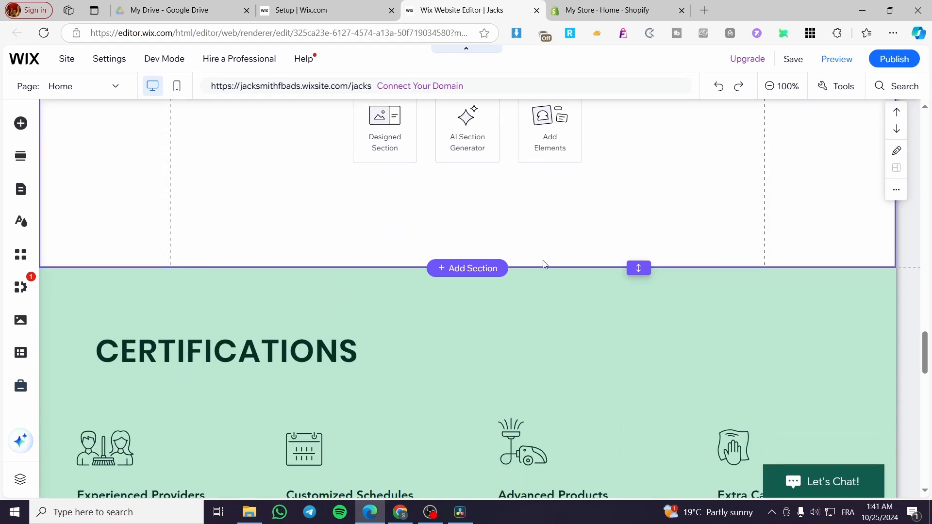
scroll(543, 262, up, 5)
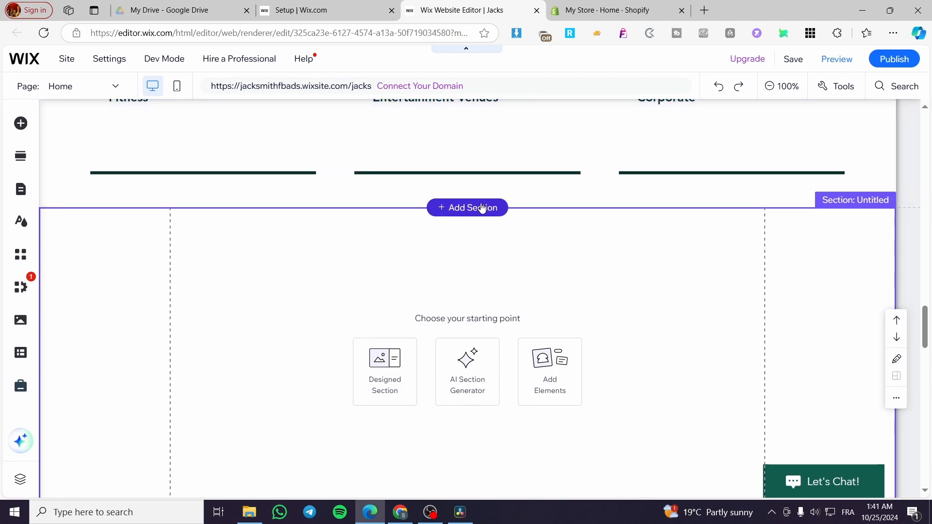
scroll(657, 276, down, 1)
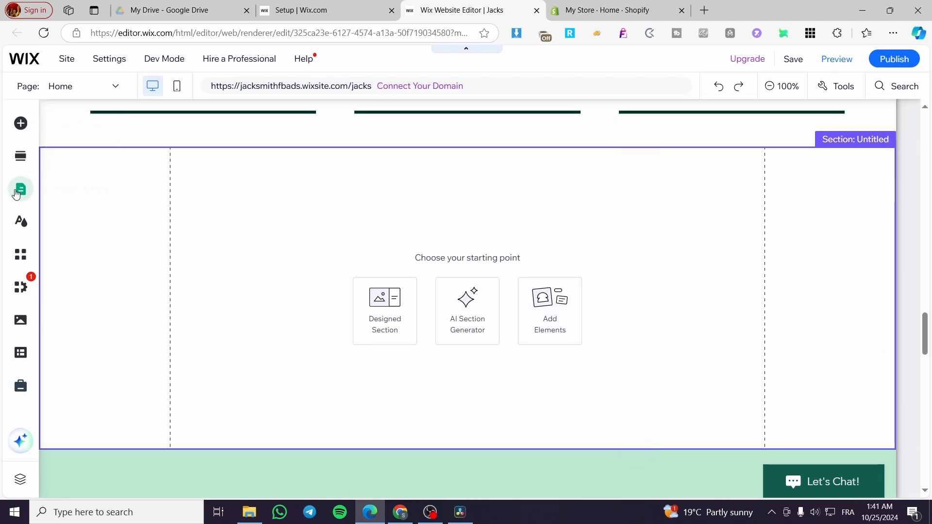
Browse the elements that can be added, including the Text, Image, Decorative, Box, Contact & Forms and Menu & Anchor categories.
click(24, 127)
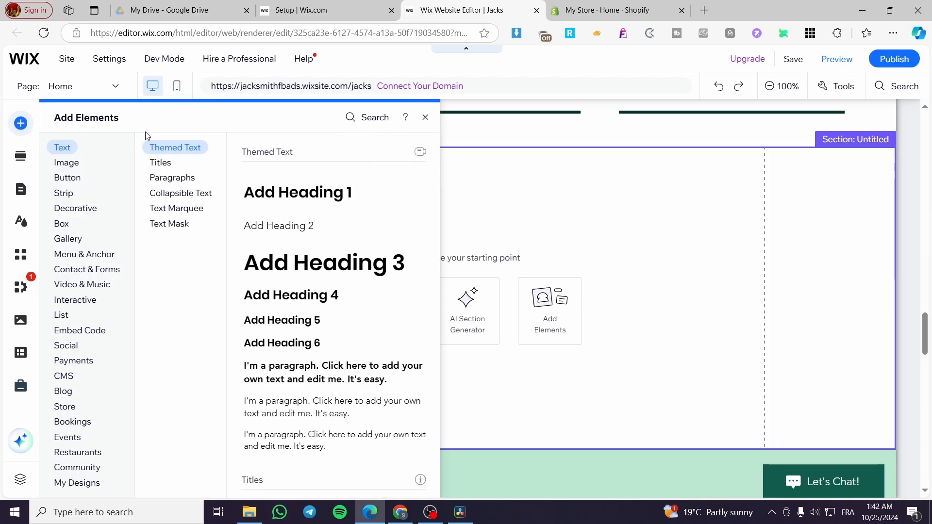
click(87, 206)
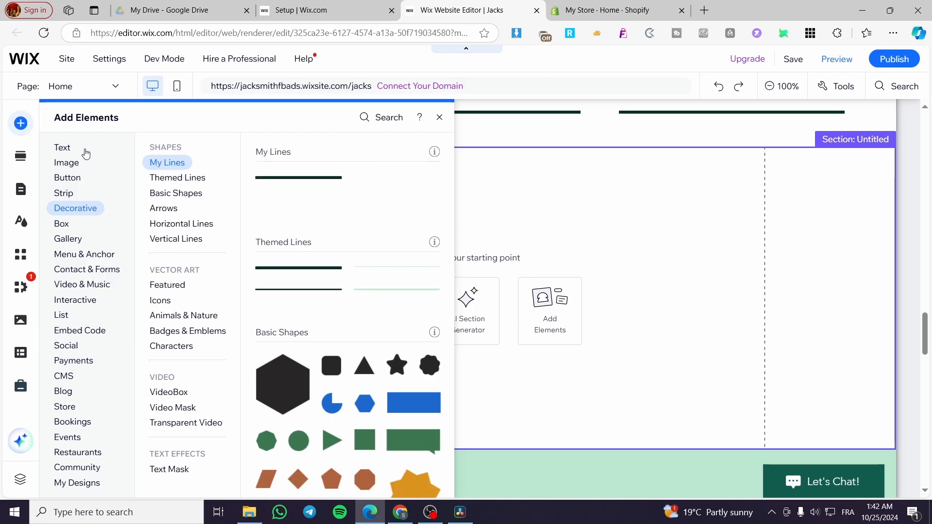
click(61, 148)
click(76, 161)
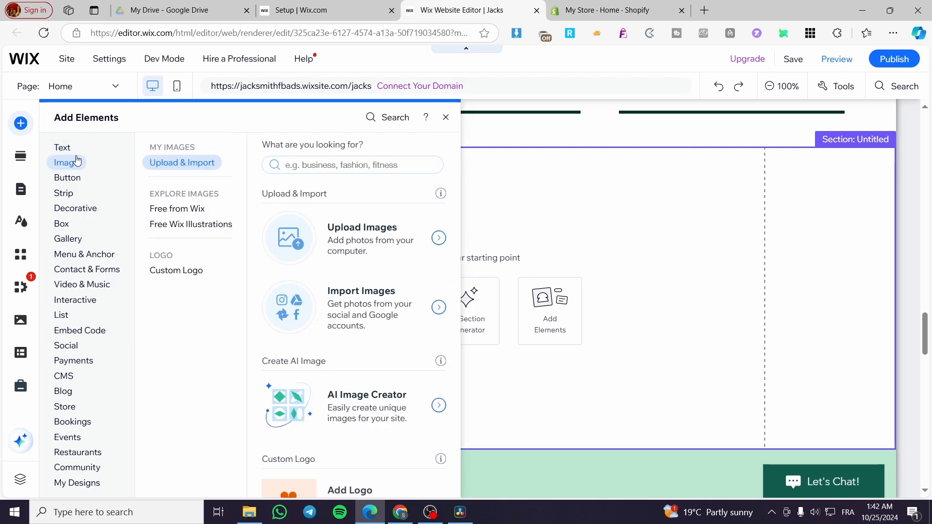
click(92, 192)
click(93, 209)
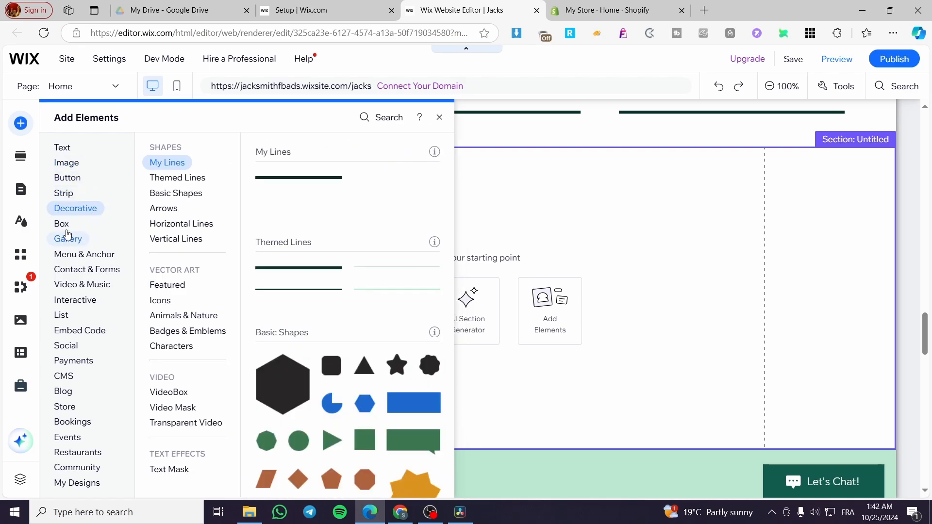
click(62, 226)
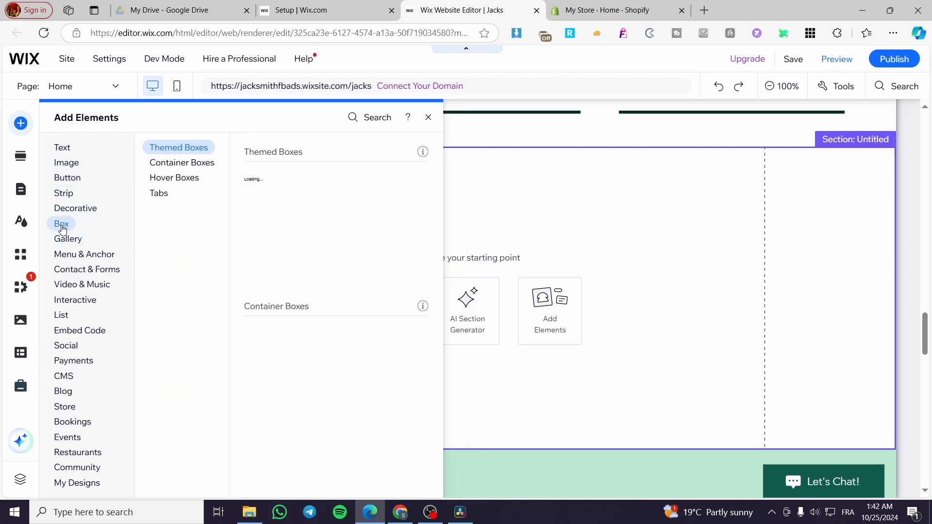
click(106, 259)
click(105, 271)
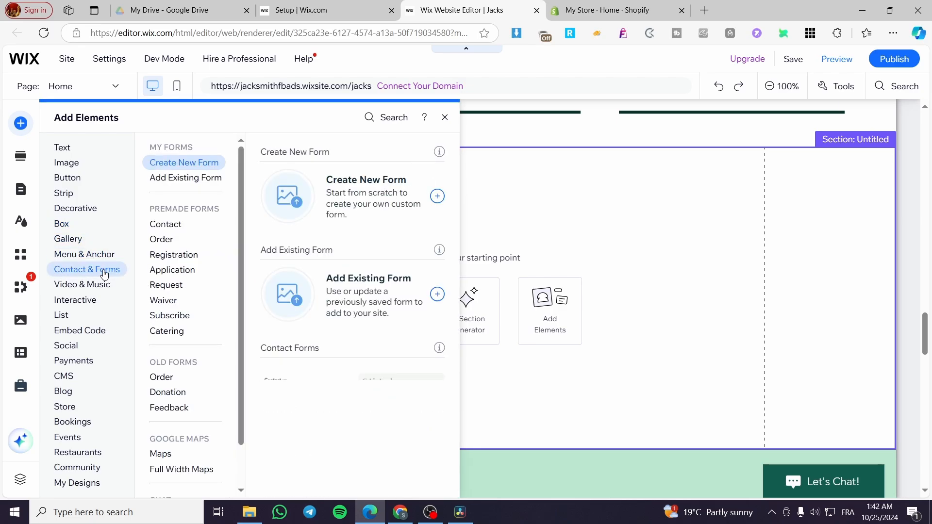
click(104, 254)
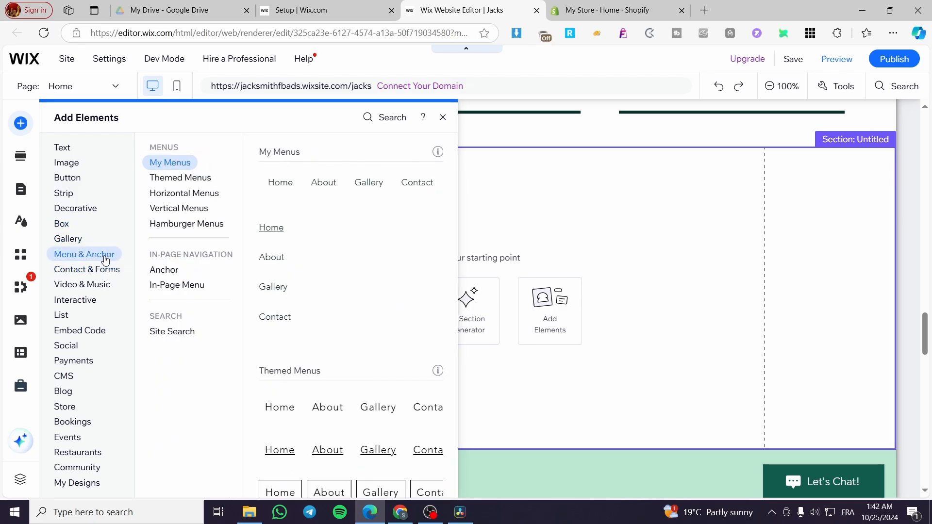
Look through the Hover Repeaters designs in the Interactive elements category.
click(86, 302)
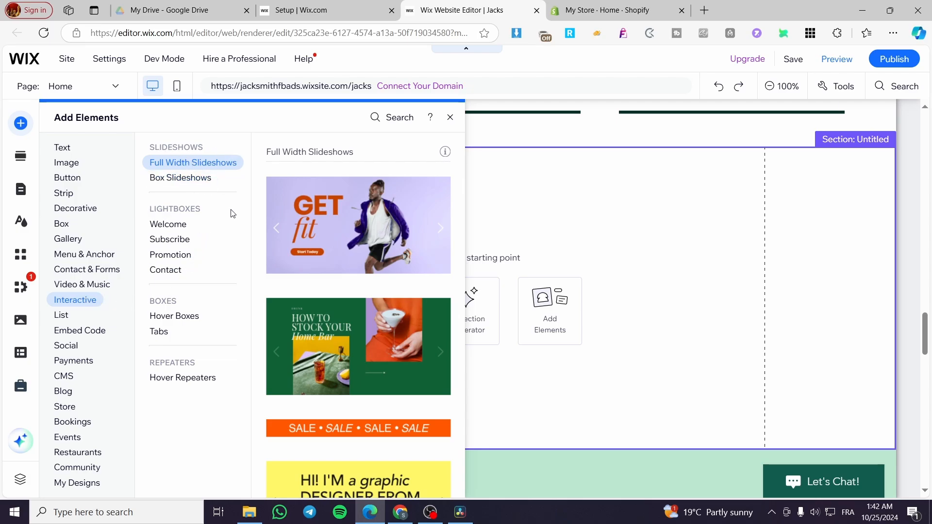
click(182, 378)
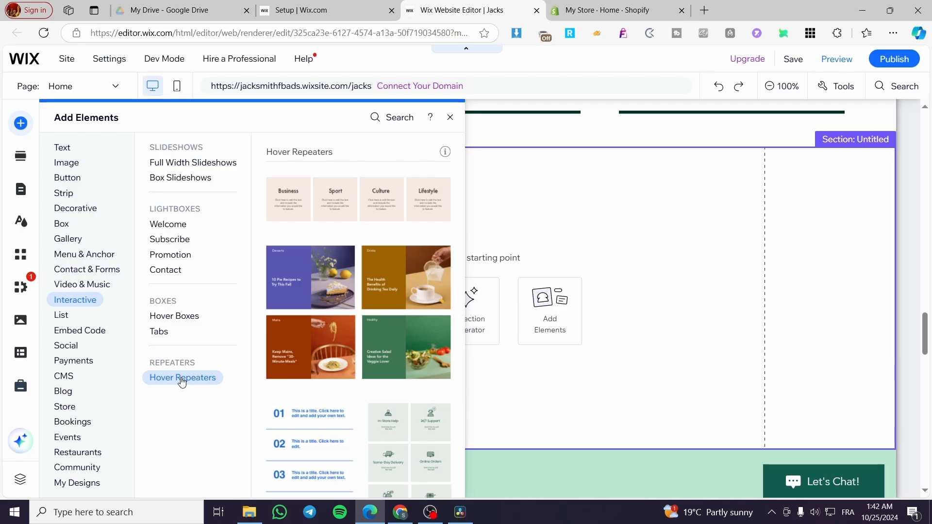
scroll(327, 412, down, 5)
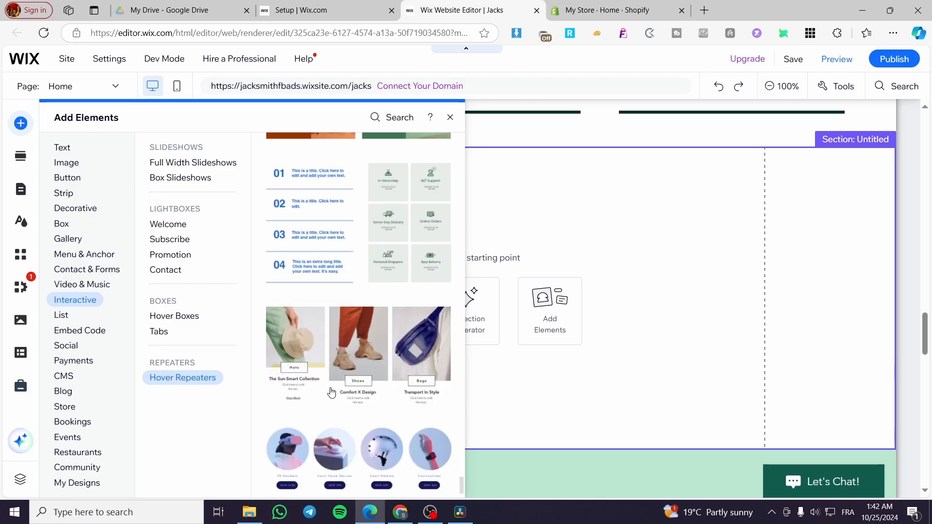
scroll(327, 408, up, 5)
scroll(316, 272, up, 2)
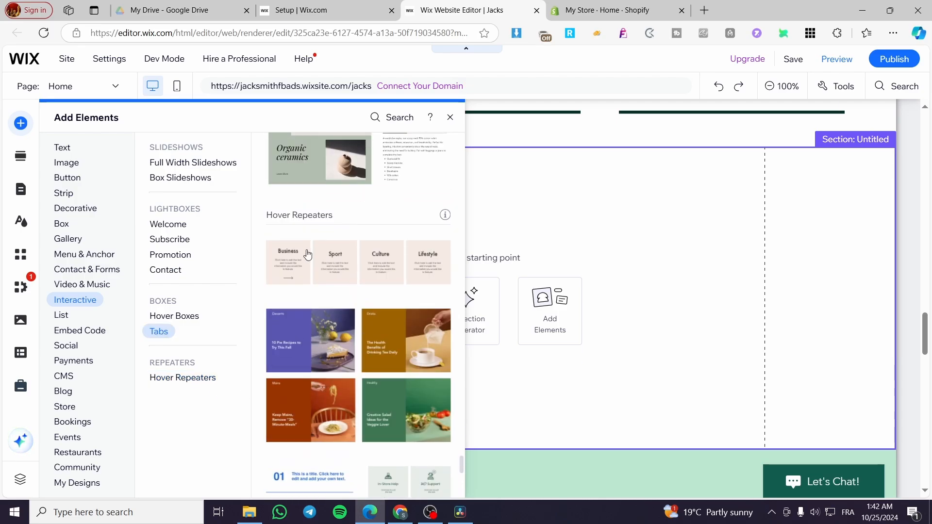
scroll(312, 255, down, 2)
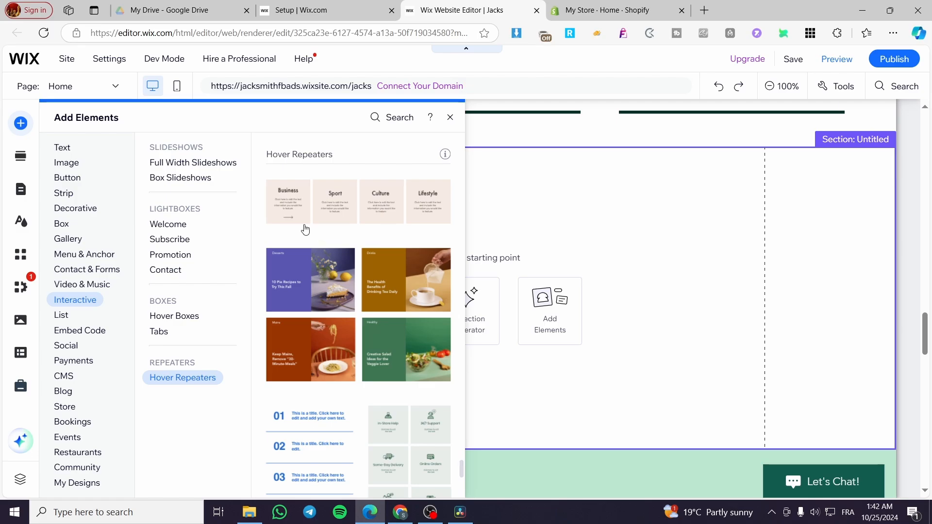
scroll(344, 309, up, 1)
scroll(343, 303, down, 3)
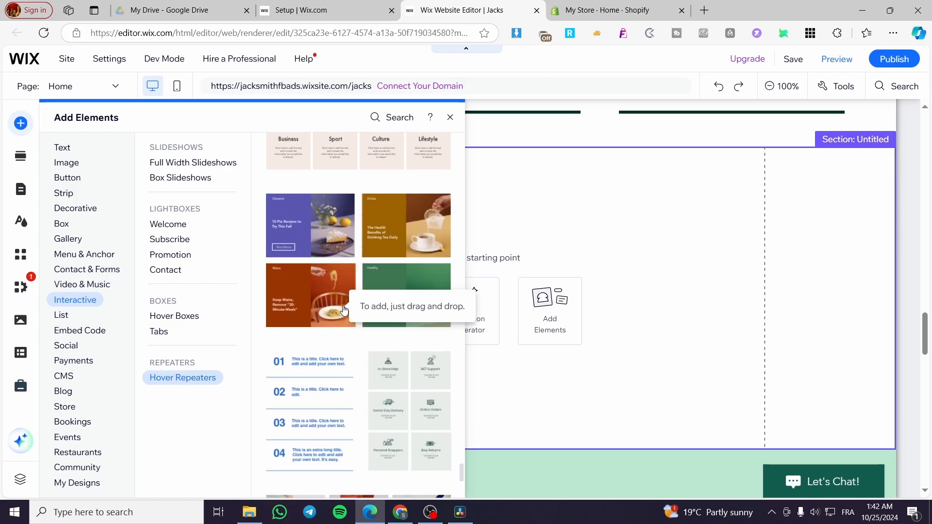
scroll(343, 302, up, 1)
click(184, 378)
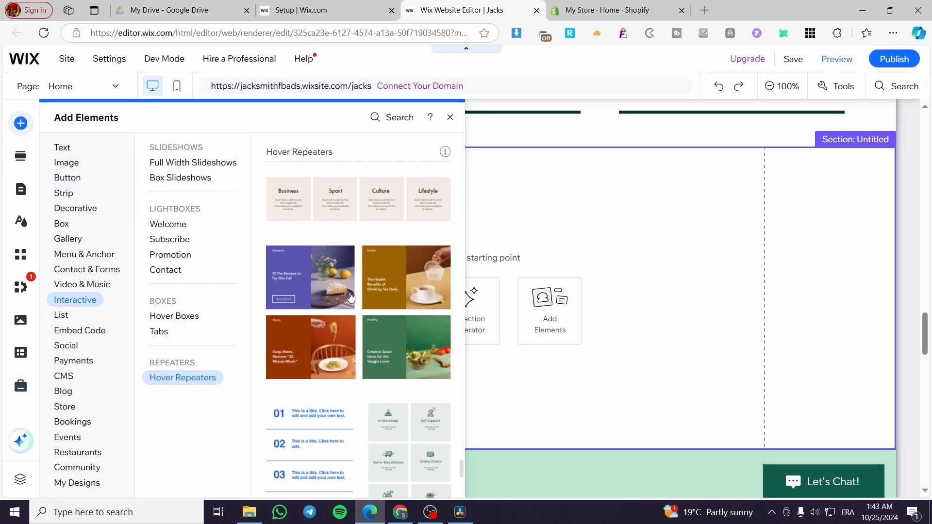
scroll(316, 294, down, 3)
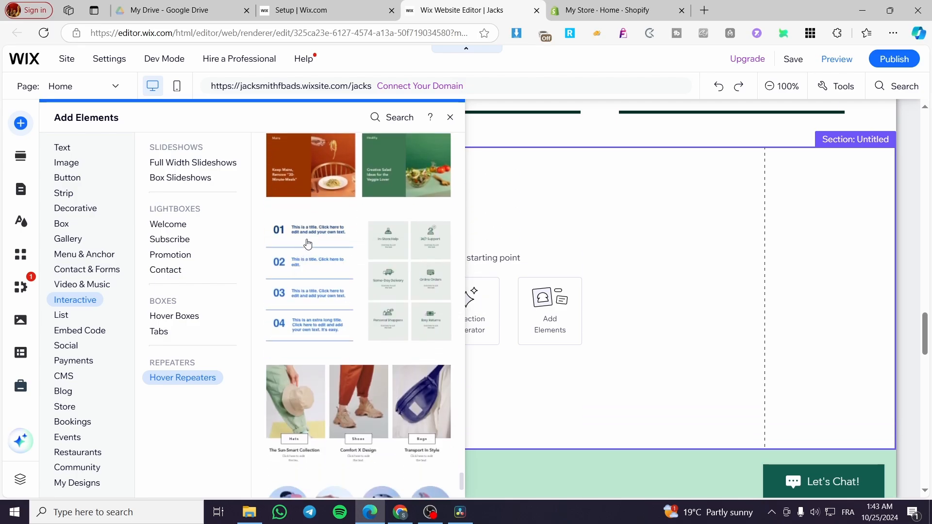
scroll(403, 315, down, 1)
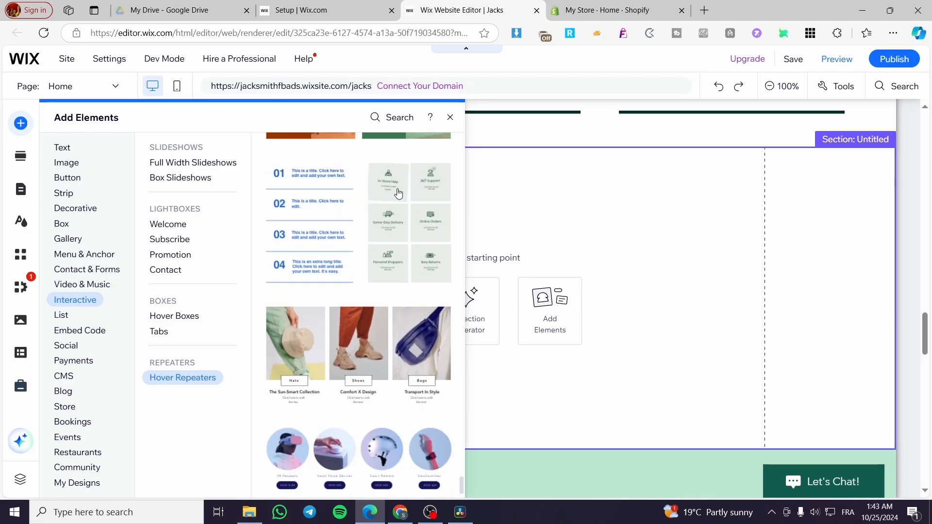
scroll(374, 199, up, 2)
scroll(388, 221, down, 2)
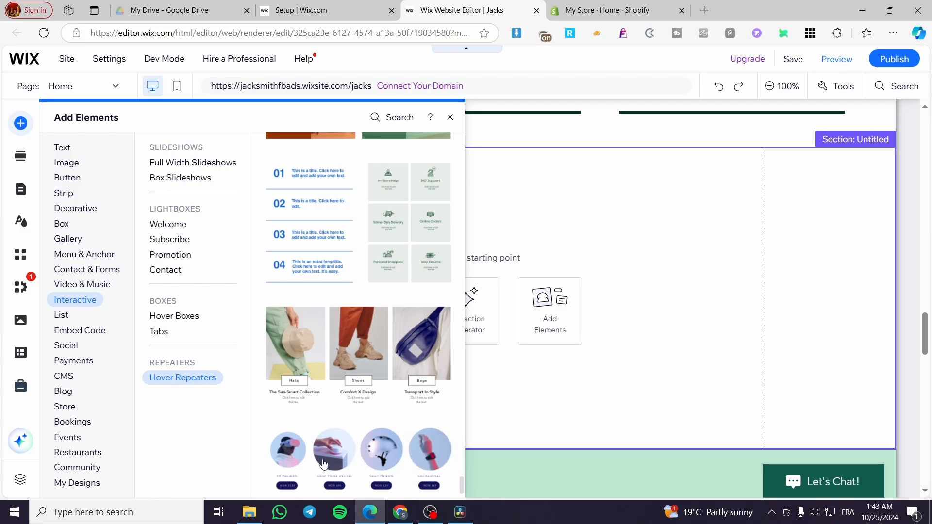
Add the four-card hover repeater with Desserts, Drinks, Mains and Healthy items to the blank section.
scroll(328, 452, up, 5)
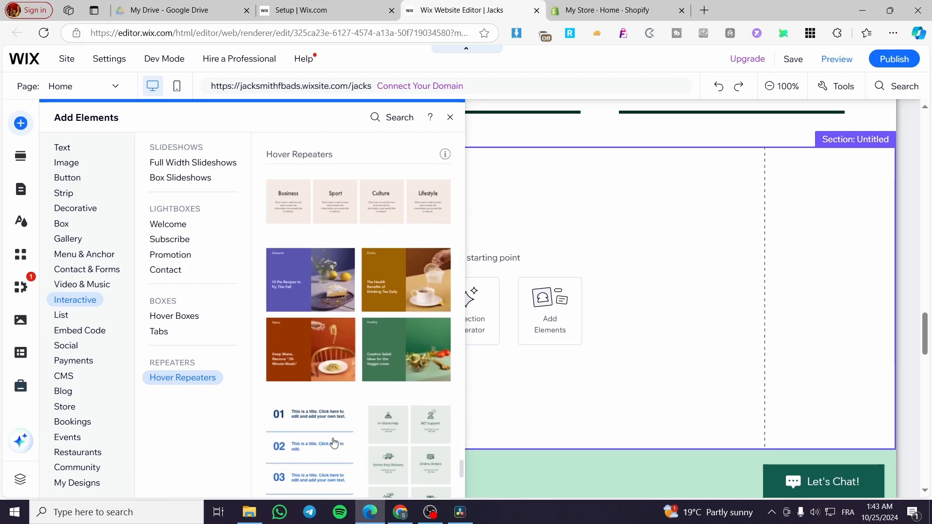
scroll(333, 443, down, 1)
scroll(334, 443, up, 1)
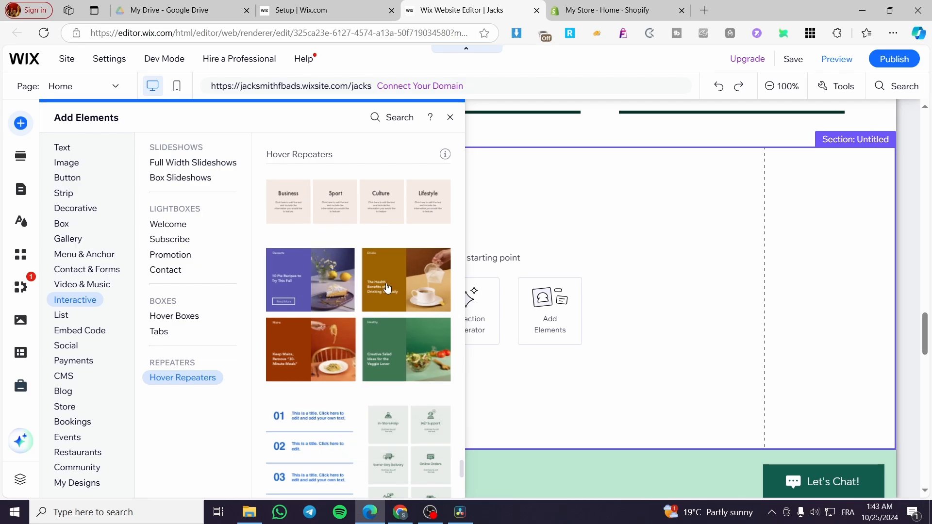
drag(336, 287, 380, 273)
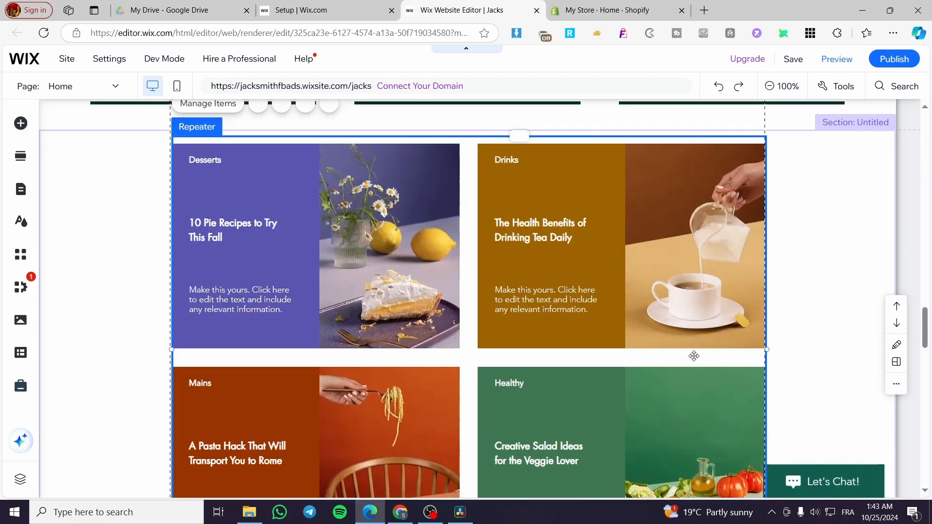
Extend the bottom edge of the untitled section slightly below the repeater, above the Certifications section.
scroll(694, 357, down, 5)
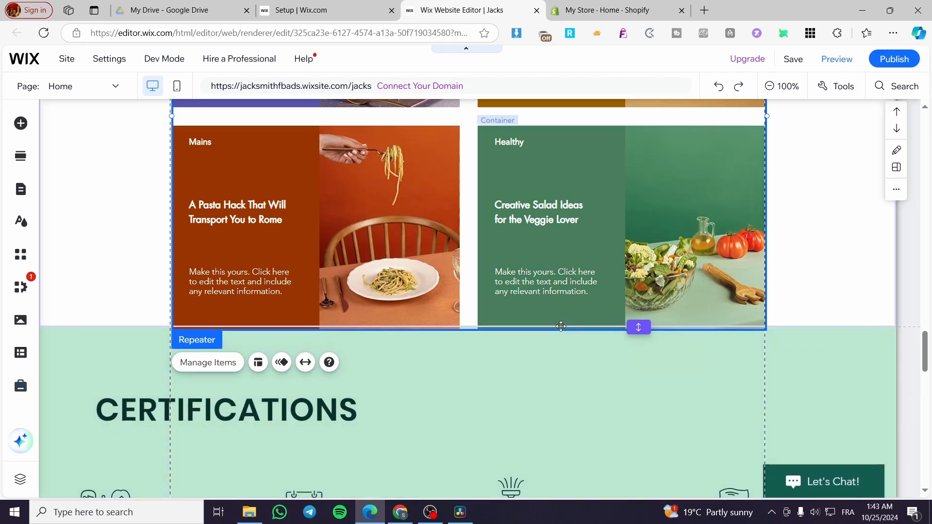
drag(642, 340, 642, 364)
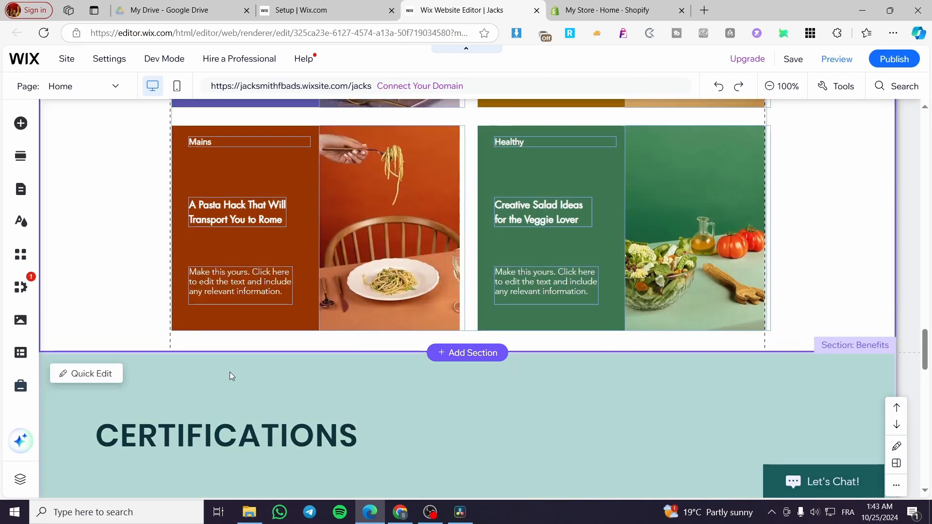
scroll(342, 342, up, 4)
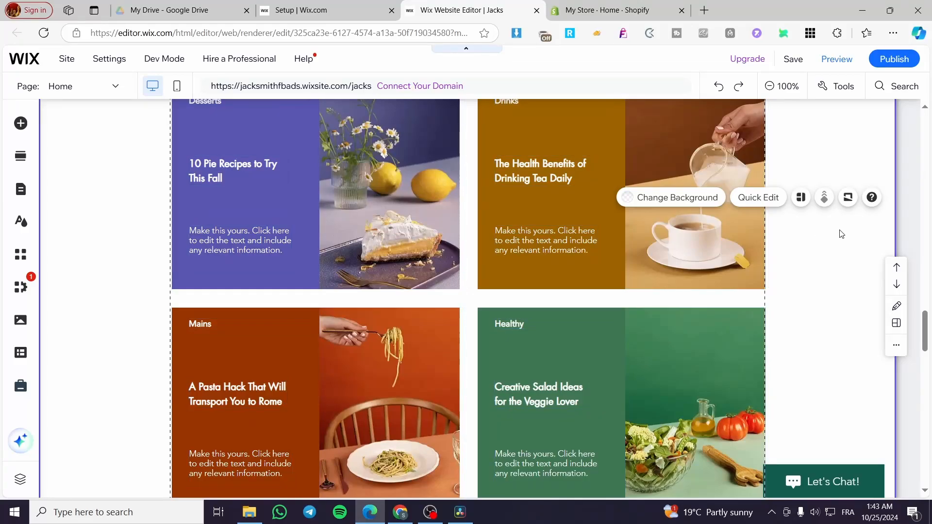
scroll(841, 234, up, 3)
Examine the repeater and its Desserts, Drinks, Mains and Healthy cards by selecting them one after another.
click(440, 283)
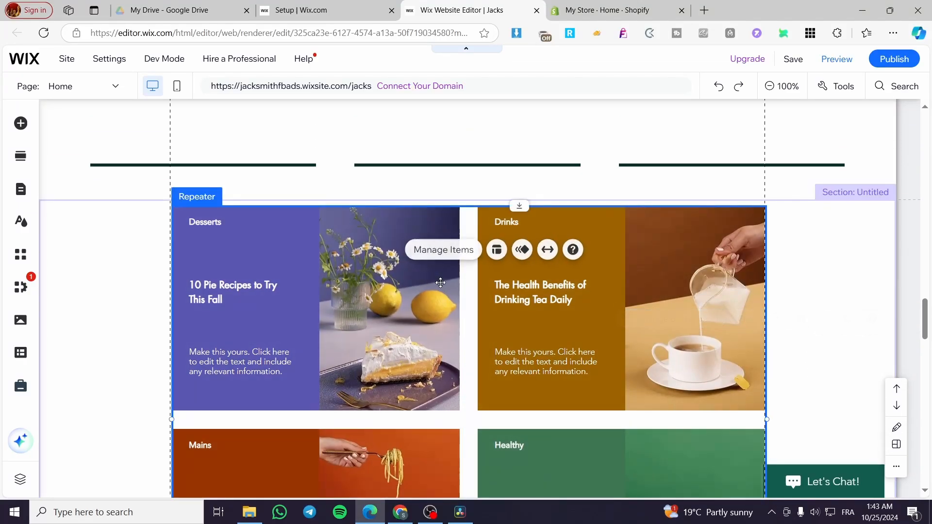
click(569, 296)
click(386, 286)
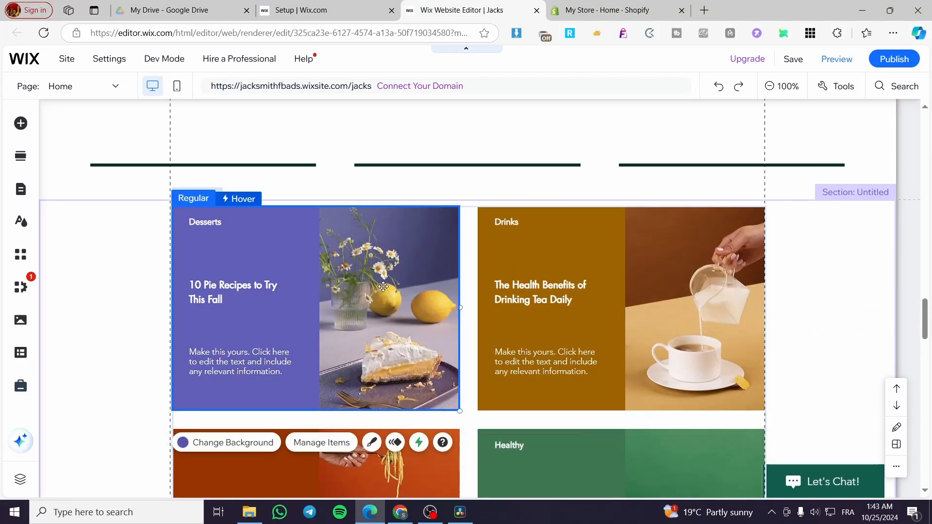
click(563, 239)
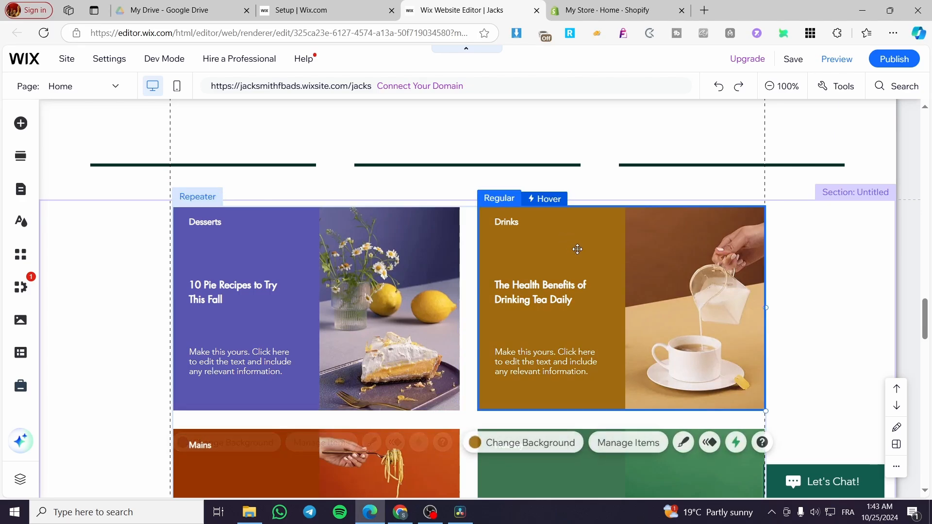
scroll(569, 243, down, 5)
scroll(534, 319, up, 5)
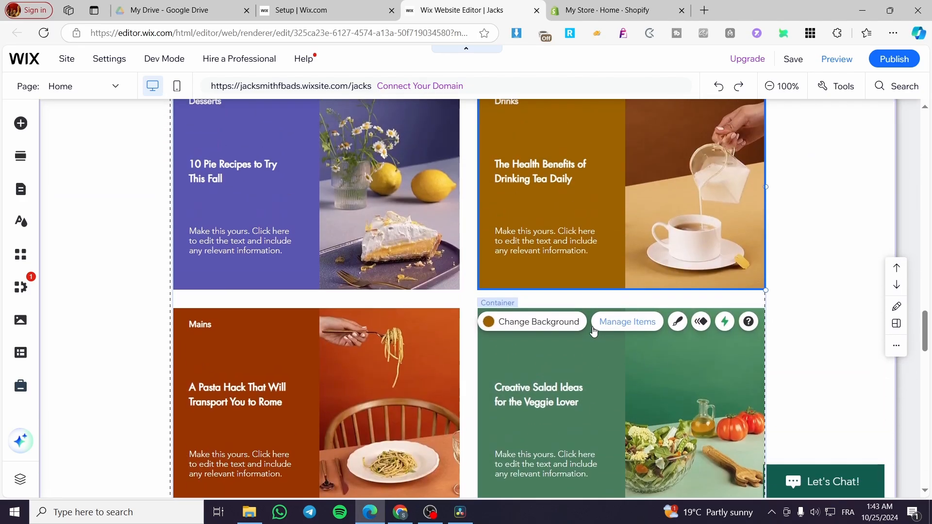
click(248, 249)
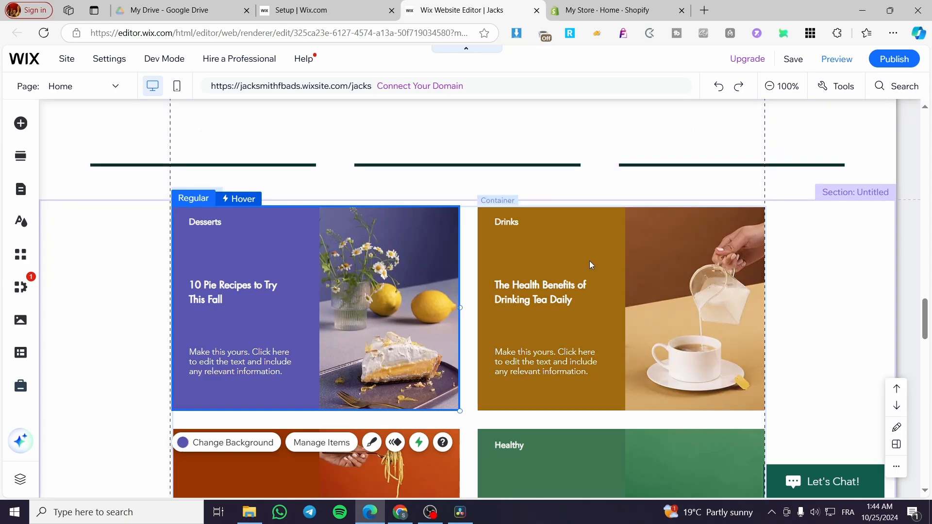
click(589, 261)
scroll(520, 334, down, 2)
click(343, 372)
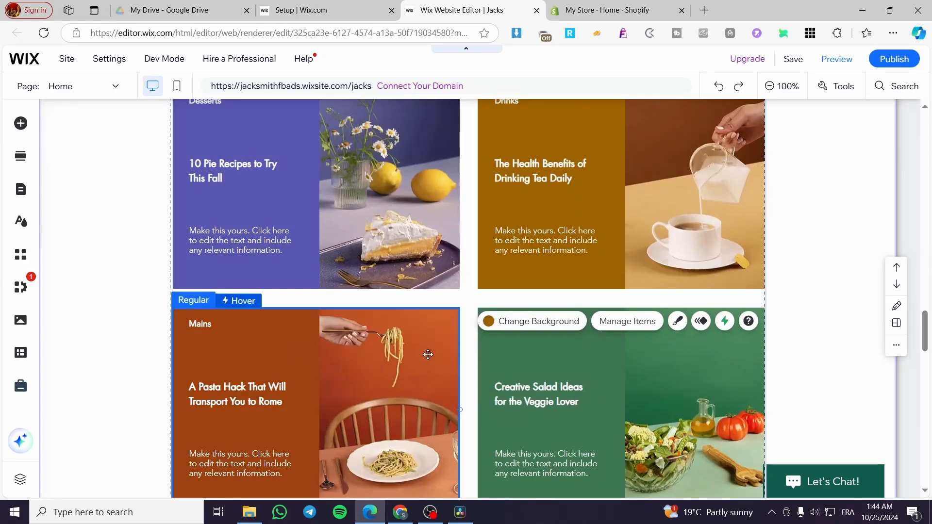
click(528, 354)
scroll(416, 339, up, 1)
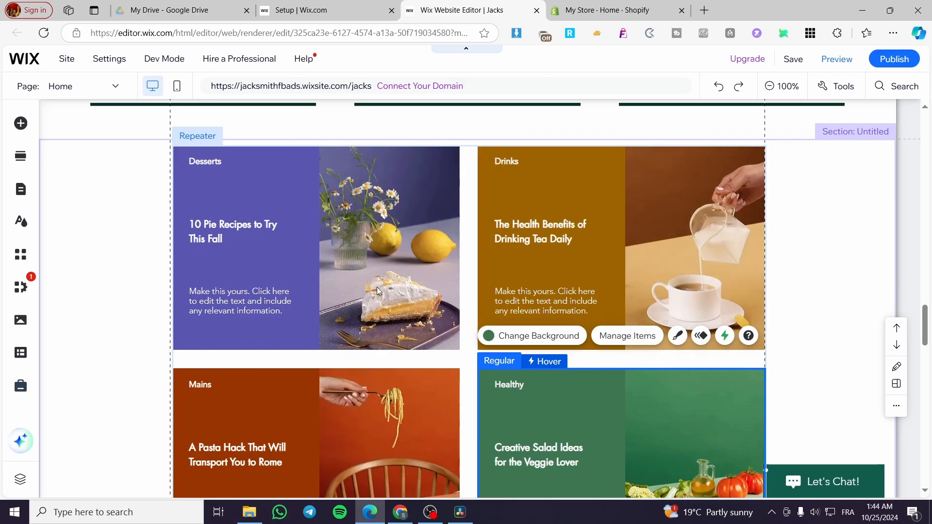
Review the repeater's item list and the options available for Item 1, leaving the items as they are.
click(290, 207)
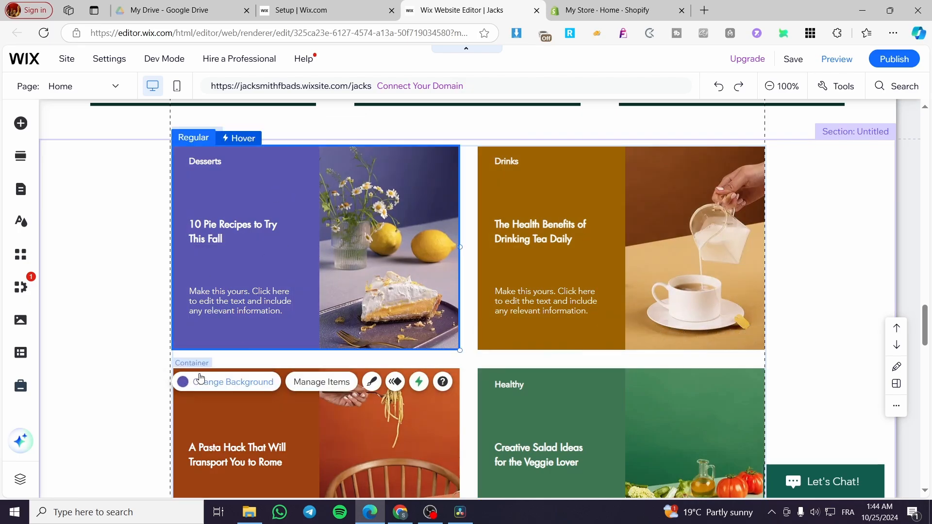
click(321, 382)
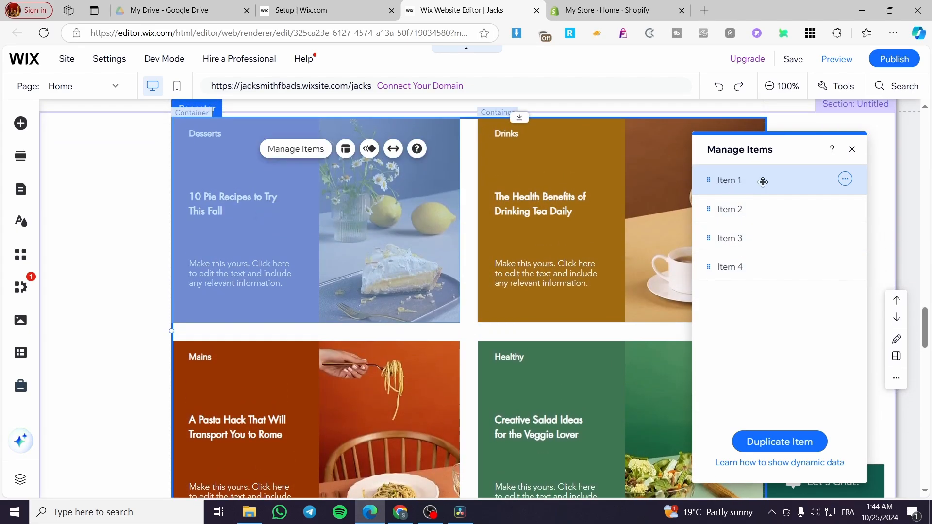
click(845, 179)
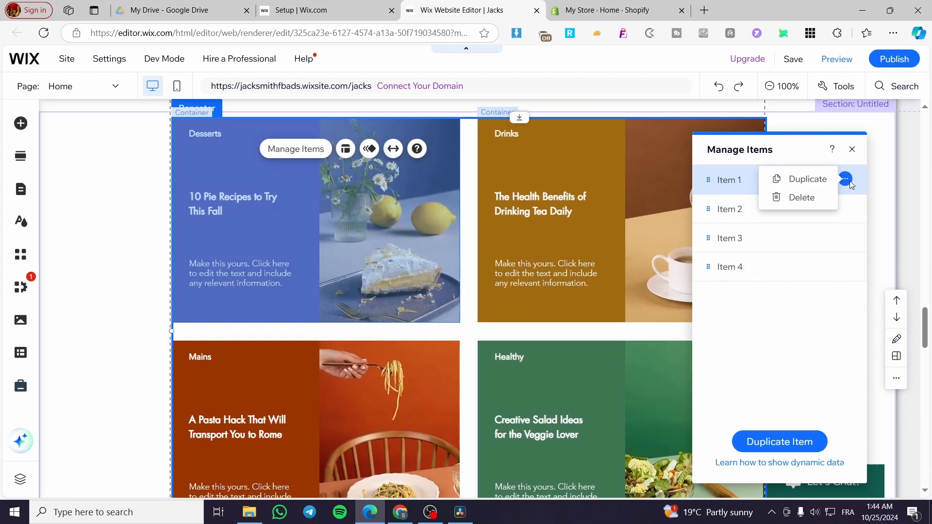
click(854, 152)
click(855, 152)
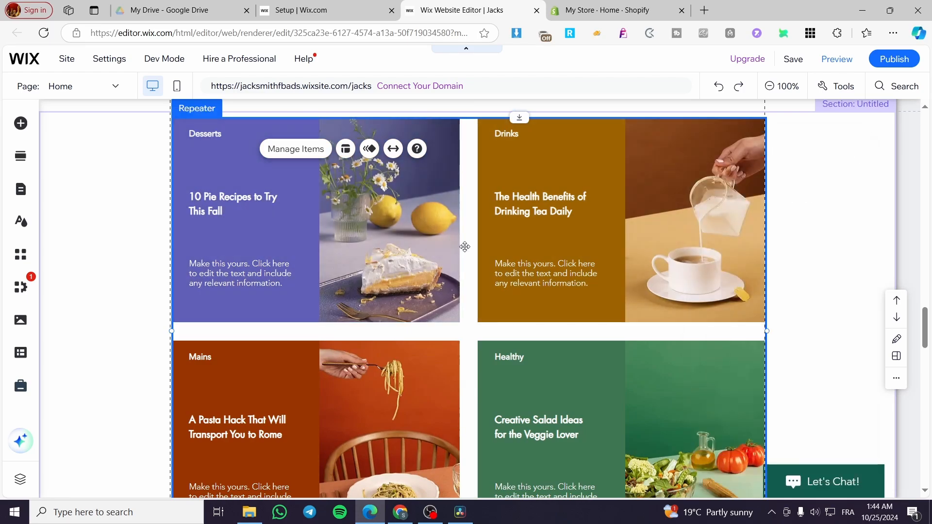
scroll(245, 290, up, 3)
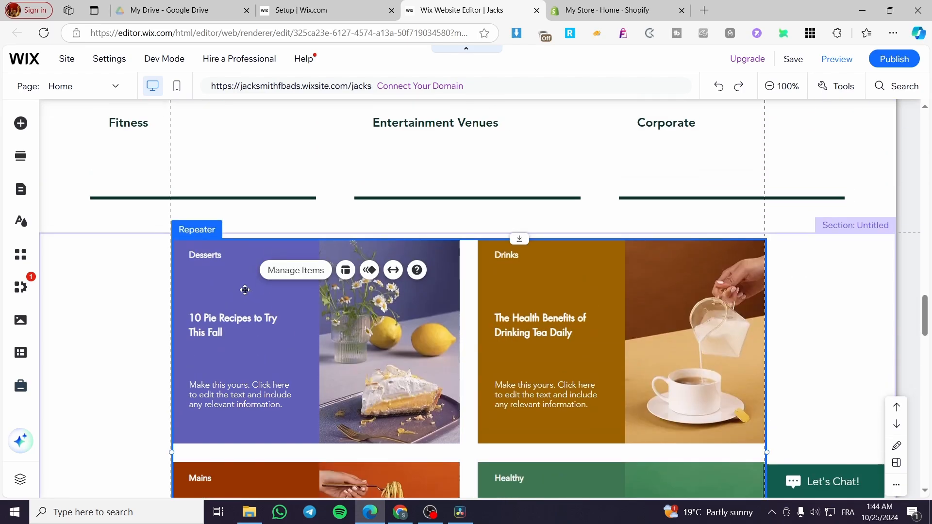
click(299, 270)
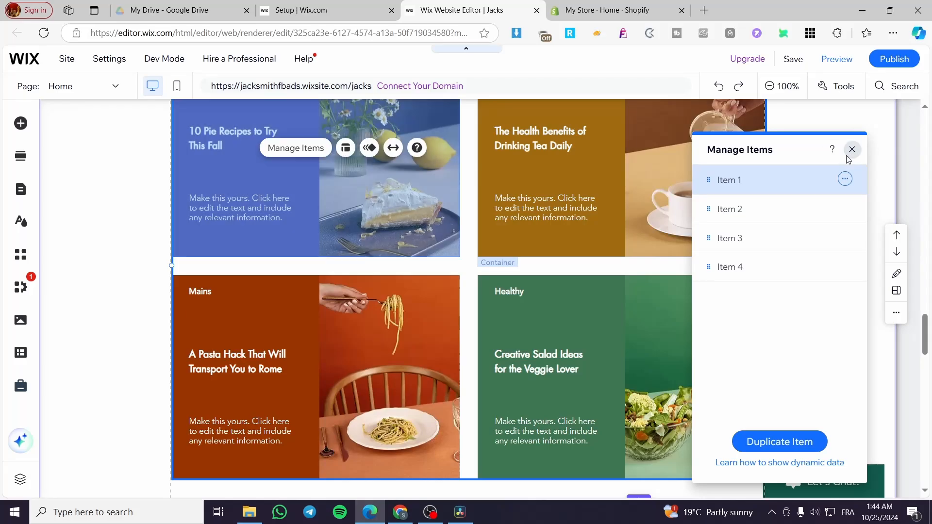
click(853, 150)
Inspect the Desserts card's image, category label, title and paragraph by selecting each of them.
scroll(316, 233, up, 3)
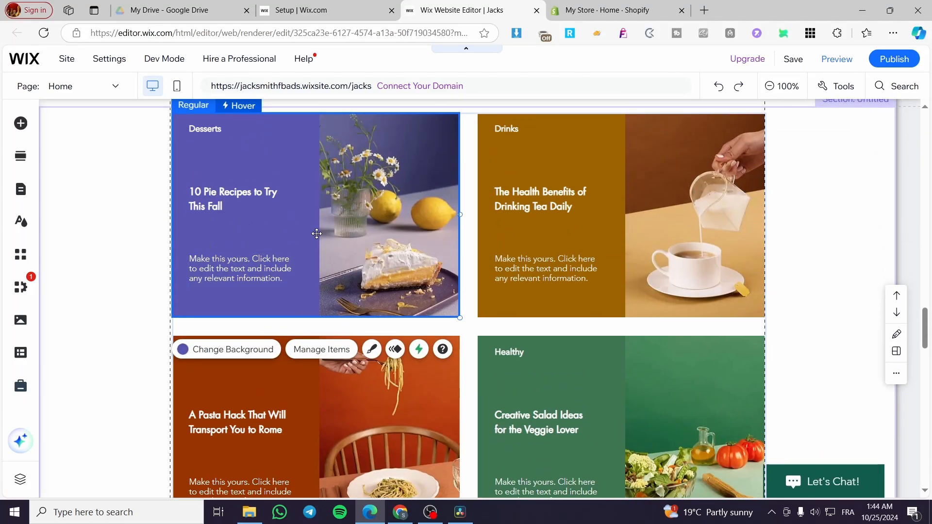
click(360, 239)
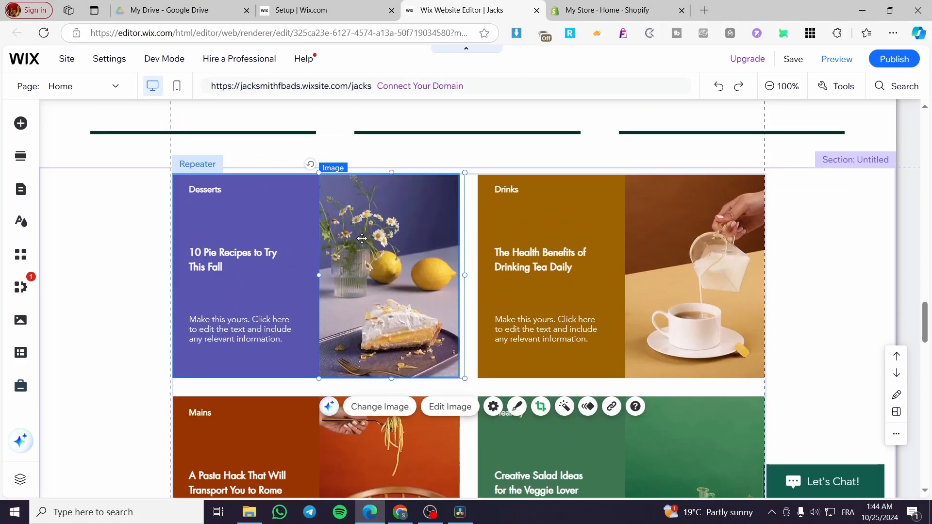
click(204, 190)
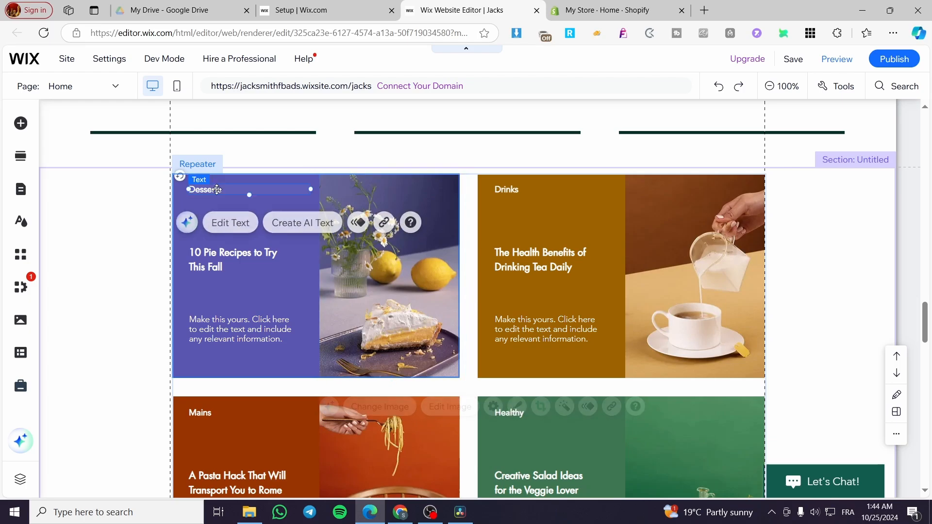
click(221, 256)
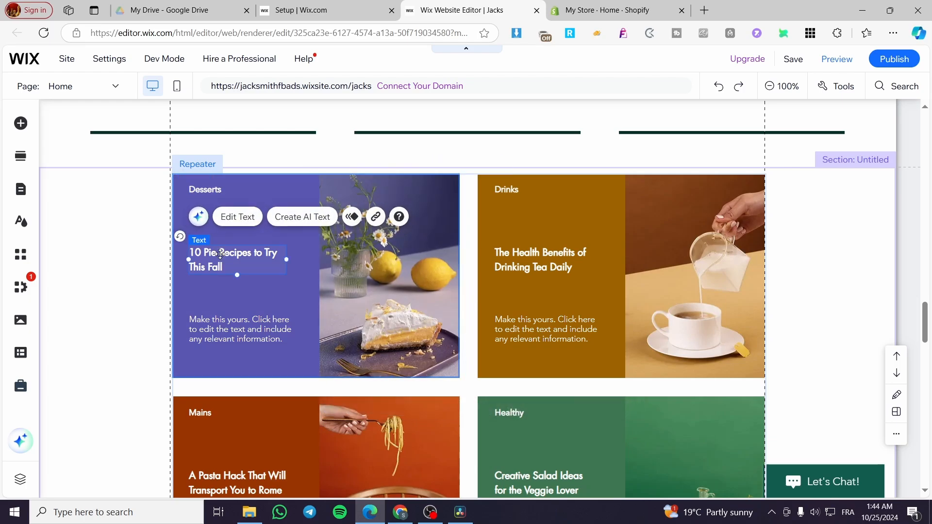
click(239, 324)
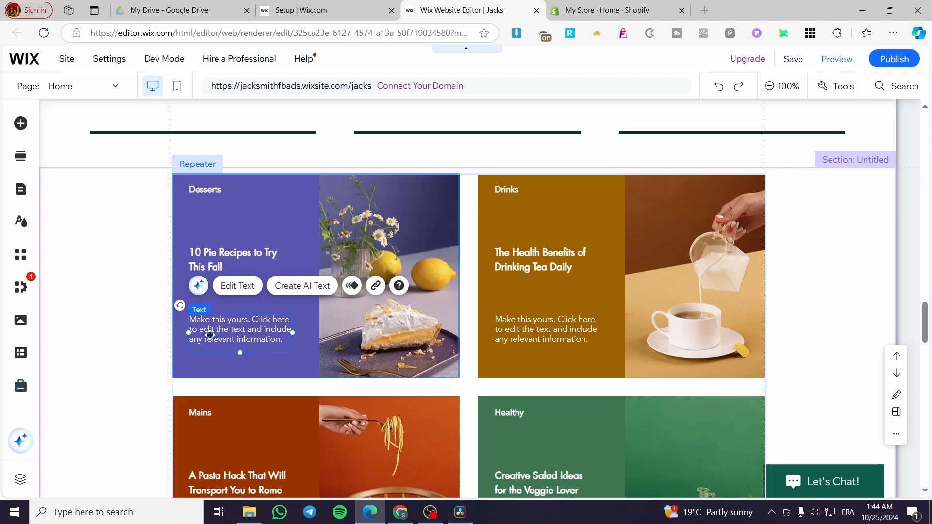
click(208, 191)
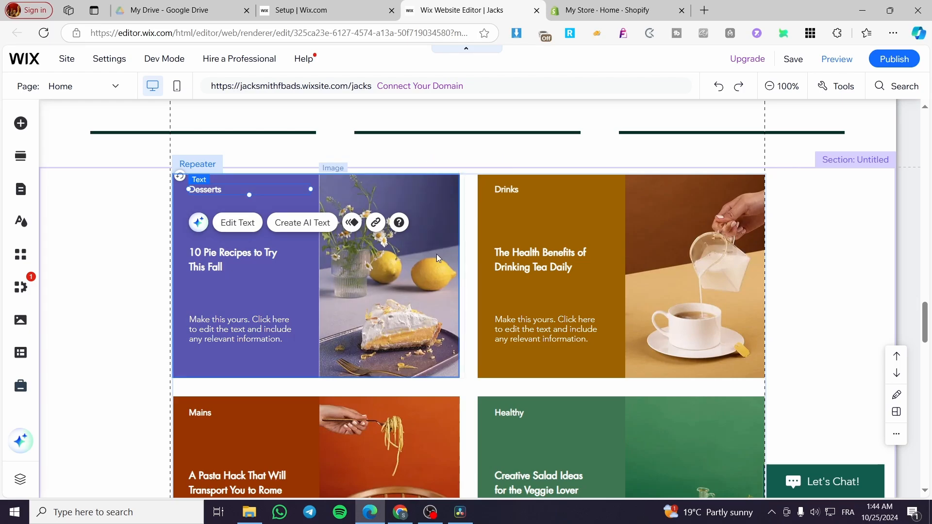
Select the Desserts card's title and the surrounding section, and look over all four food cards in the repeater.
click(215, 257)
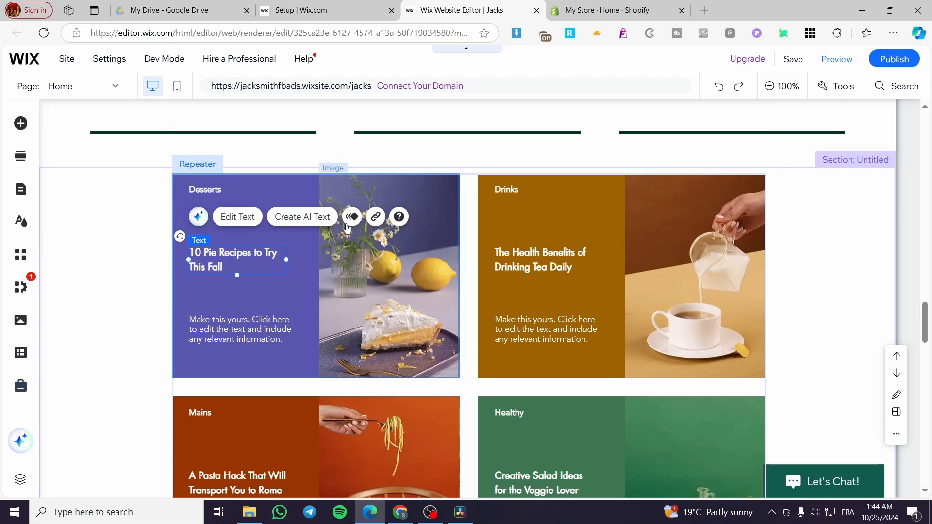
click(127, 275)
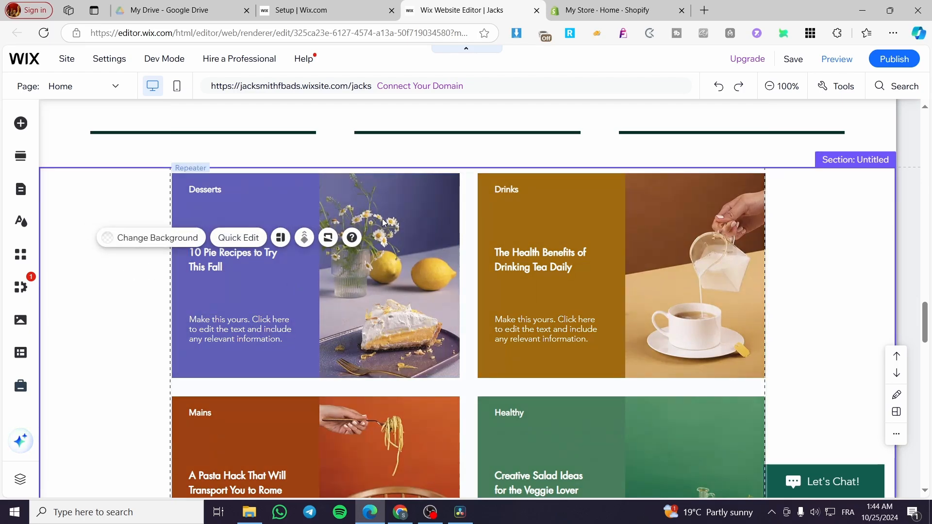
scroll(619, 353, down, 3)
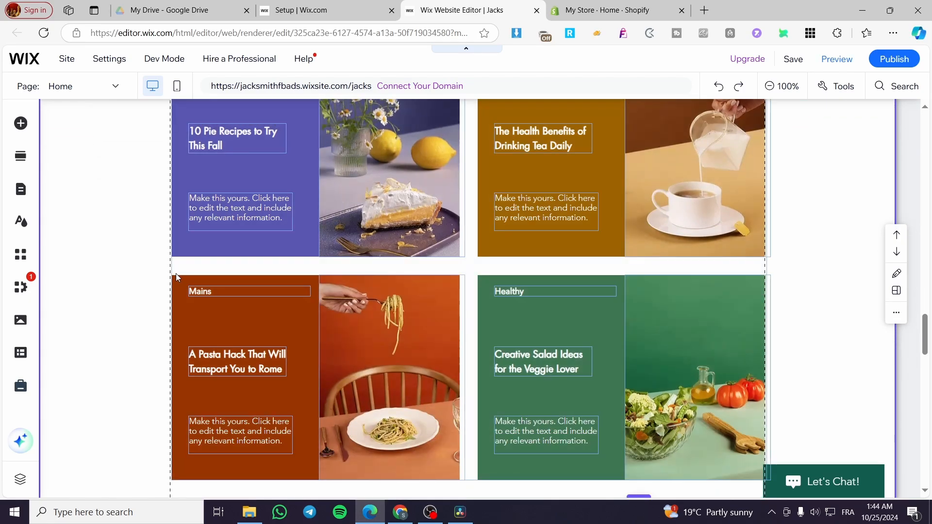
scroll(176, 273, up, 1)
scroll(302, 265, up, 3)
scroll(294, 267, down, 2)
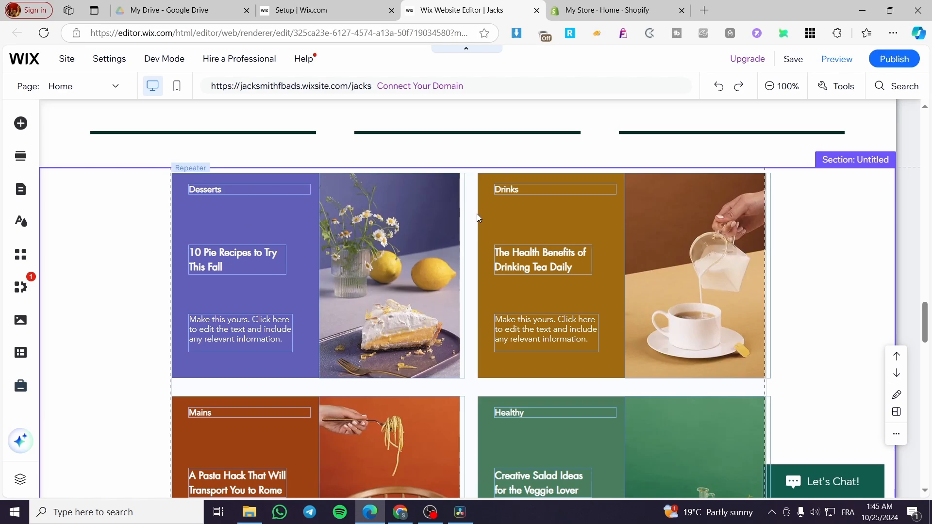
scroll(477, 214, down, 2)
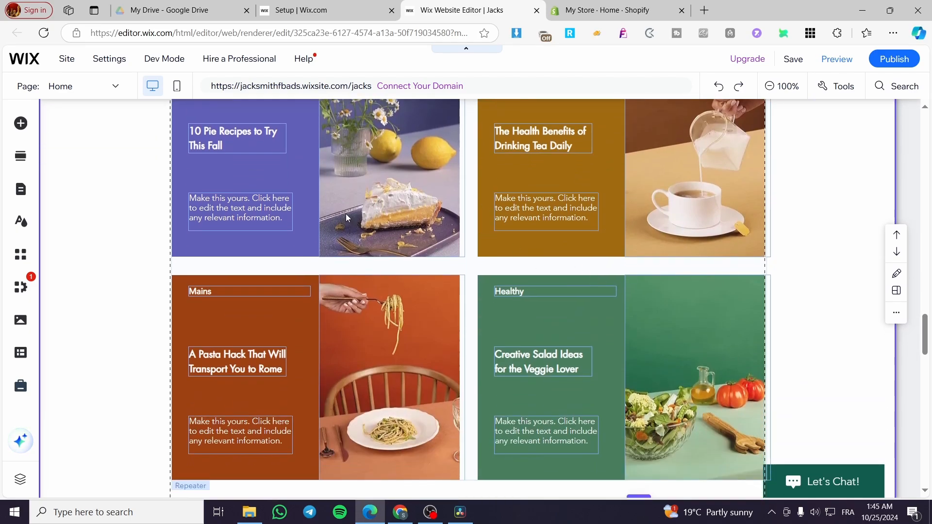
scroll(345, 214, up, 2)
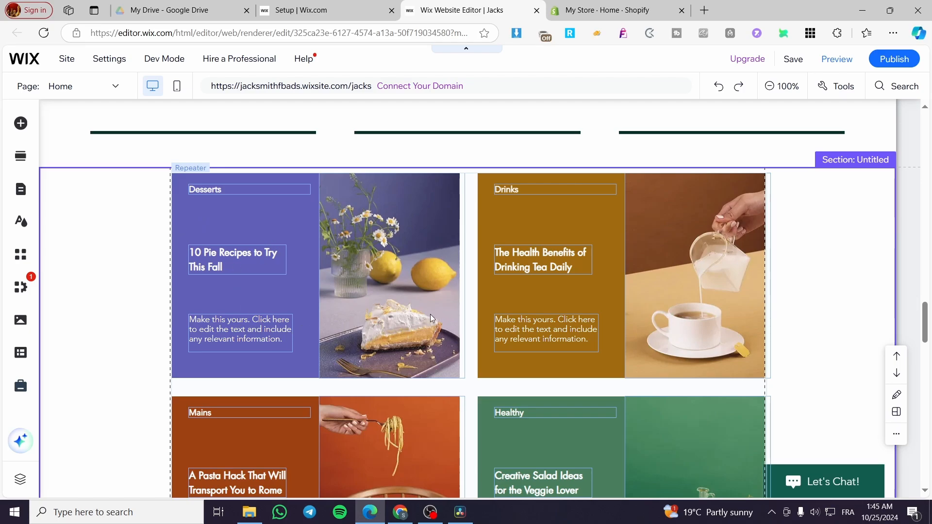
Inspect the Desserts card's title and pie image by selecting each within the repeater.
click(220, 260)
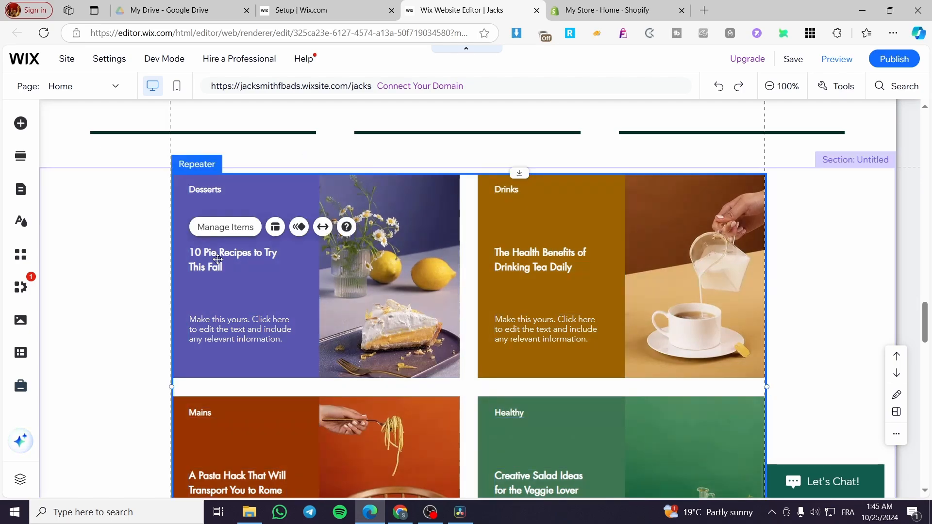
click(230, 247)
click(232, 255)
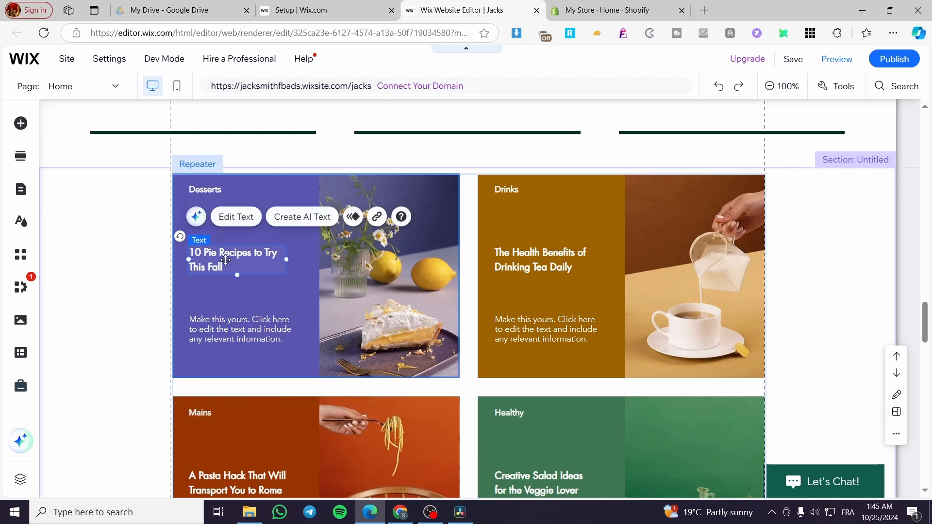
click(387, 264)
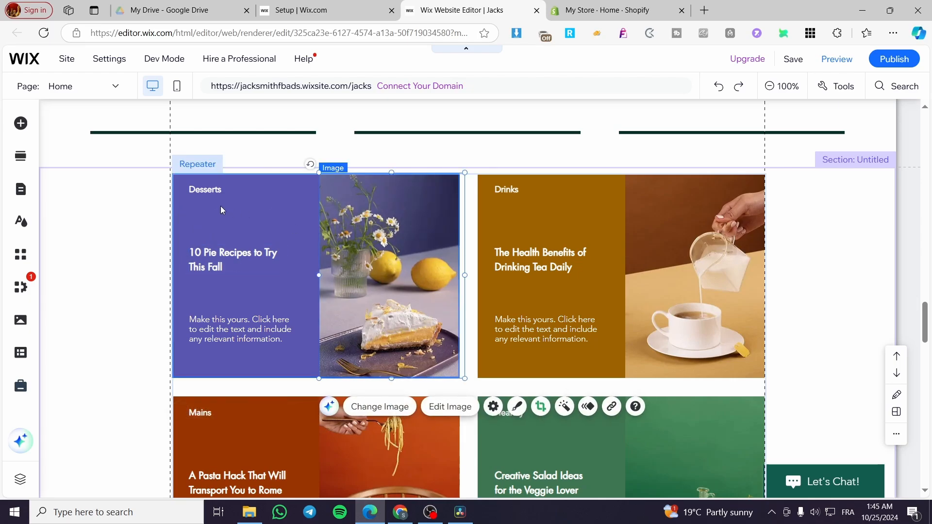
Review the link options for the Desserts category label without applying a link.
click(208, 193)
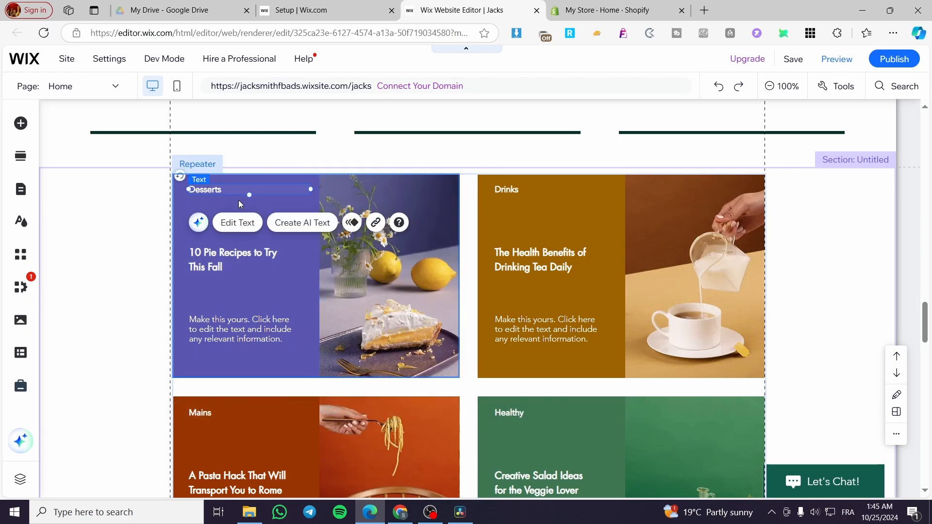
click(375, 222)
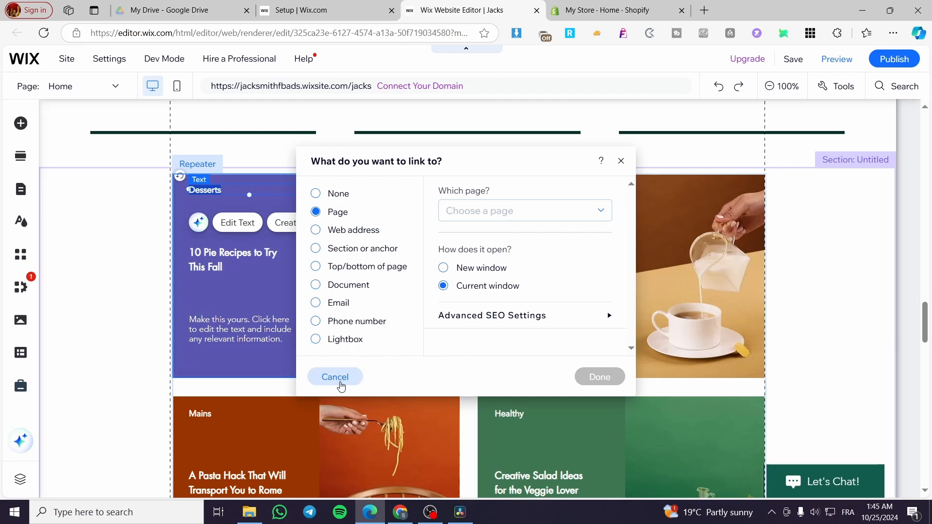
click(335, 378)
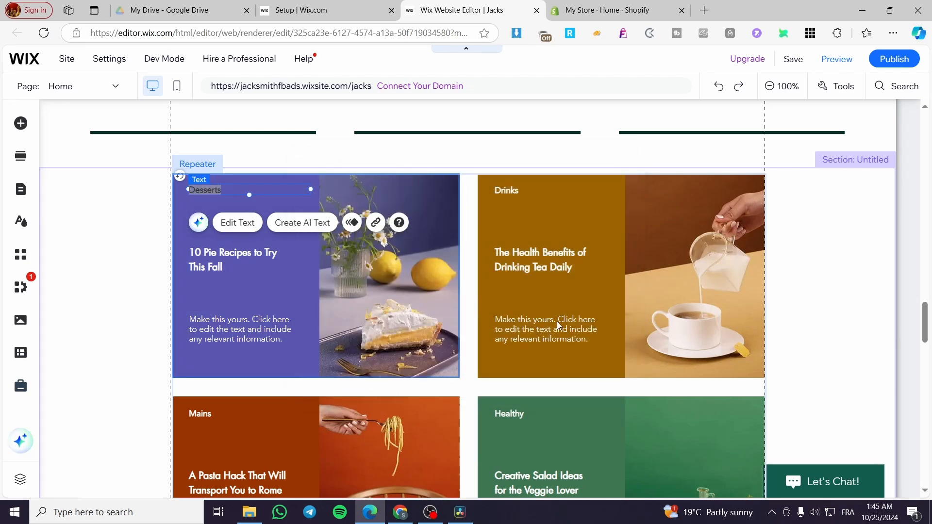
Add a blank section directly below the food repeater section, above the Certifications section.
click(132, 249)
scroll(571, 224, down, 4)
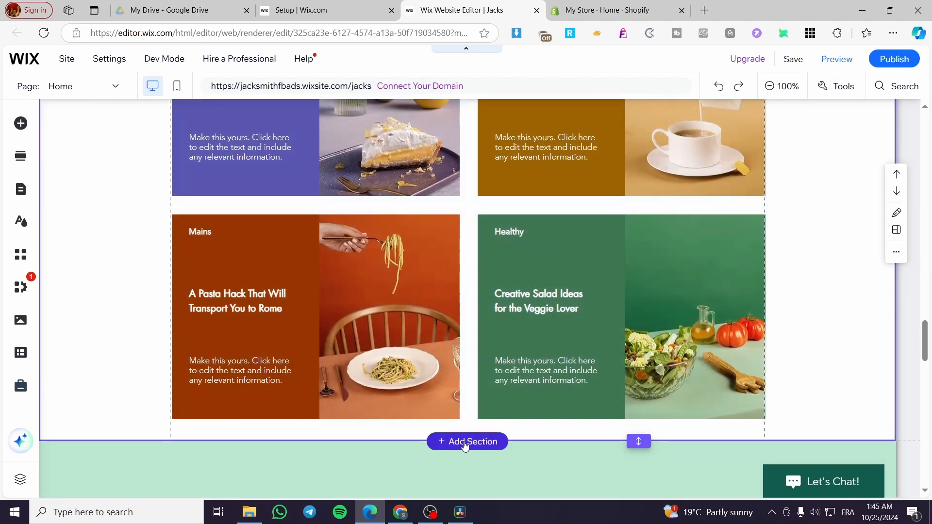
click(466, 442)
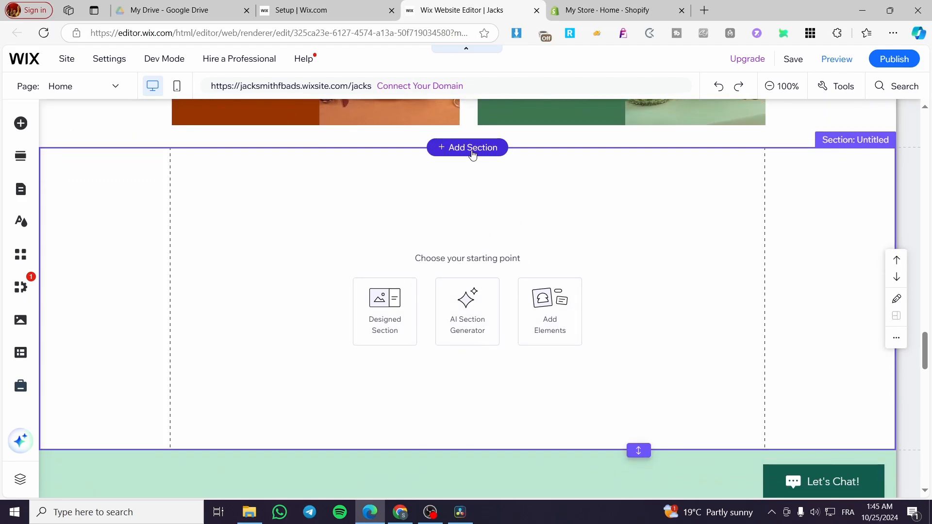
Place the hover repeater with the six service cards, such as 24/7 Support and Online Orders, in the new section.
click(21, 125)
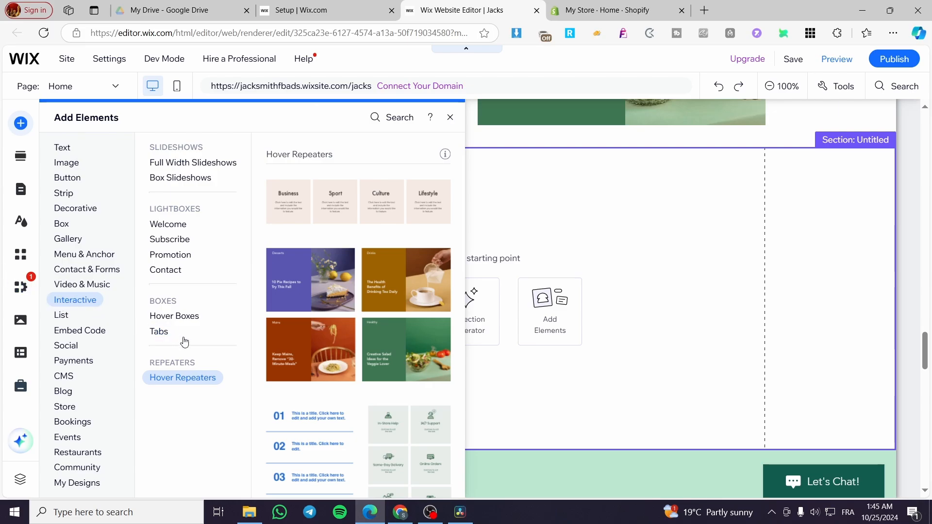
scroll(318, 366, down, 1)
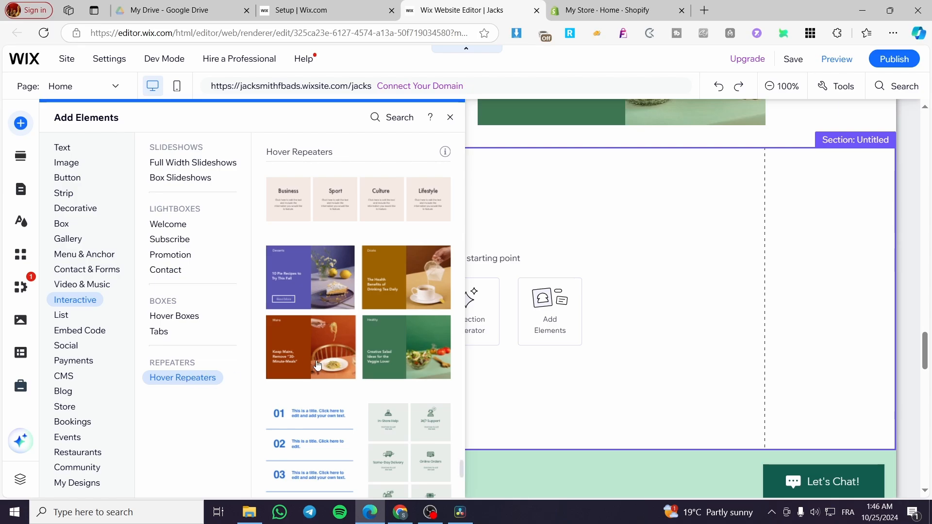
scroll(370, 291, down, 3)
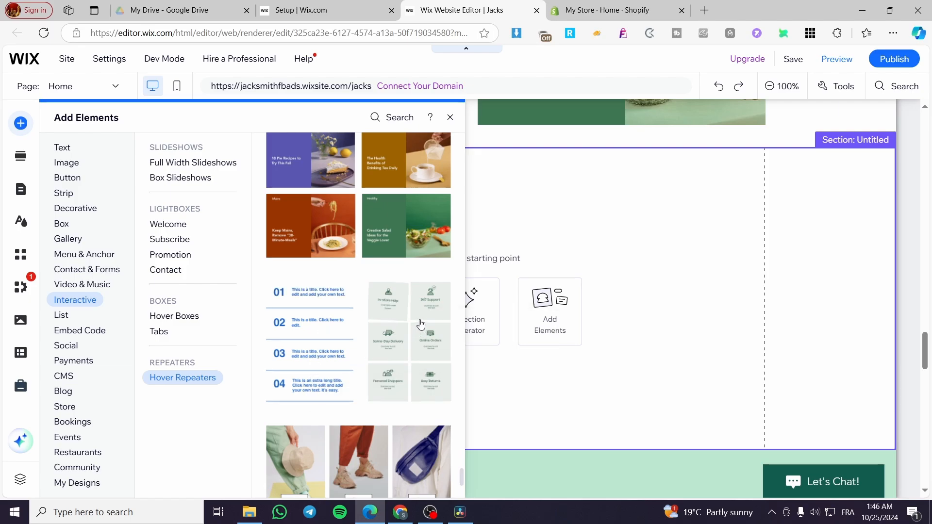
drag(420, 324, 523, 266)
Widen the service repeater on both sides to the page gridlines so its cards form three columns.
scroll(323, 364, down, 3)
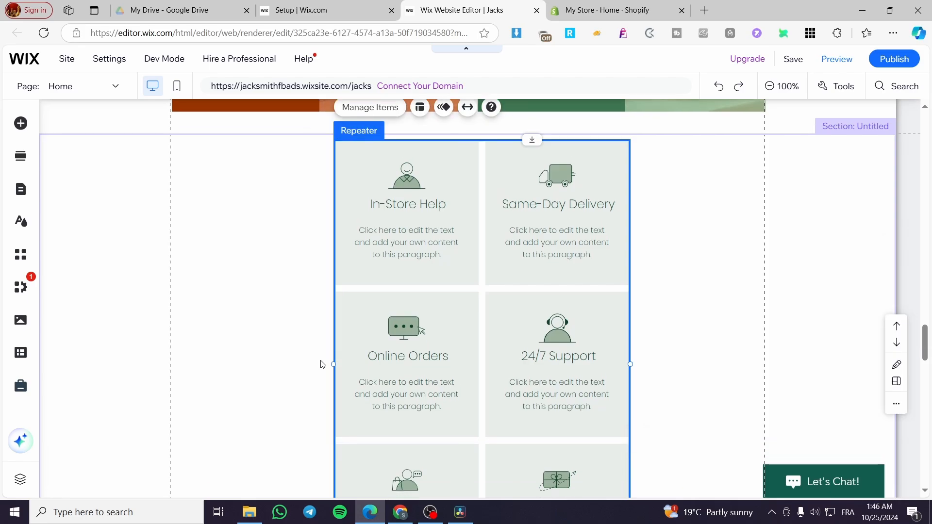
scroll(420, 320, down, 3)
scroll(558, 281, up, 6)
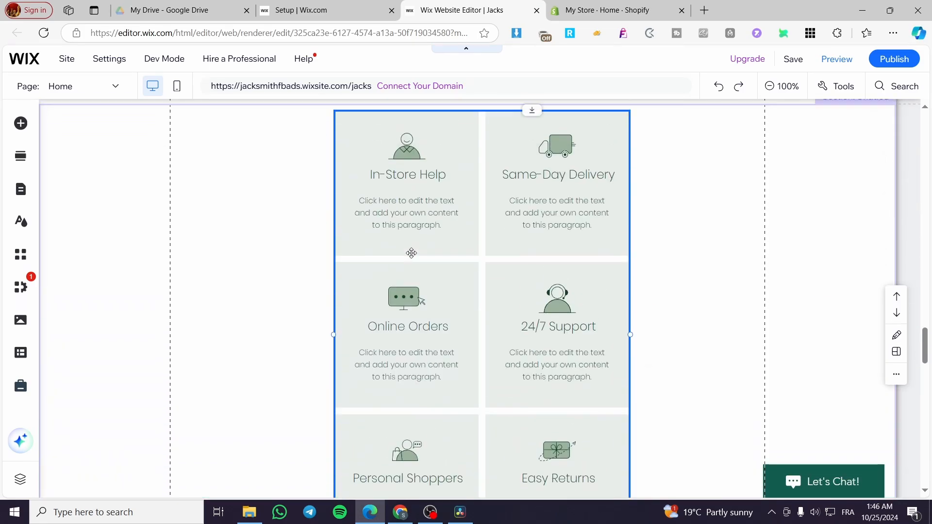
click(578, 284)
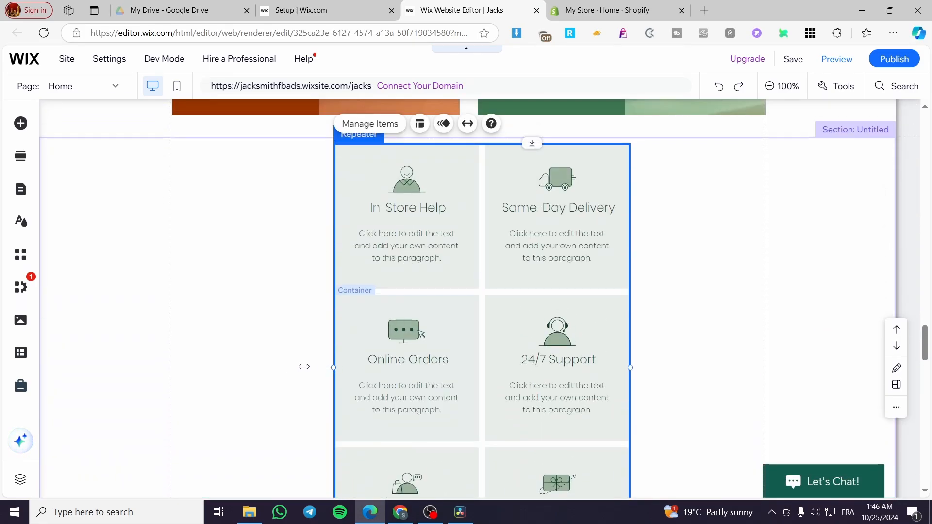
drag(304, 367, 277, 358)
drag(187, 352, 171, 352)
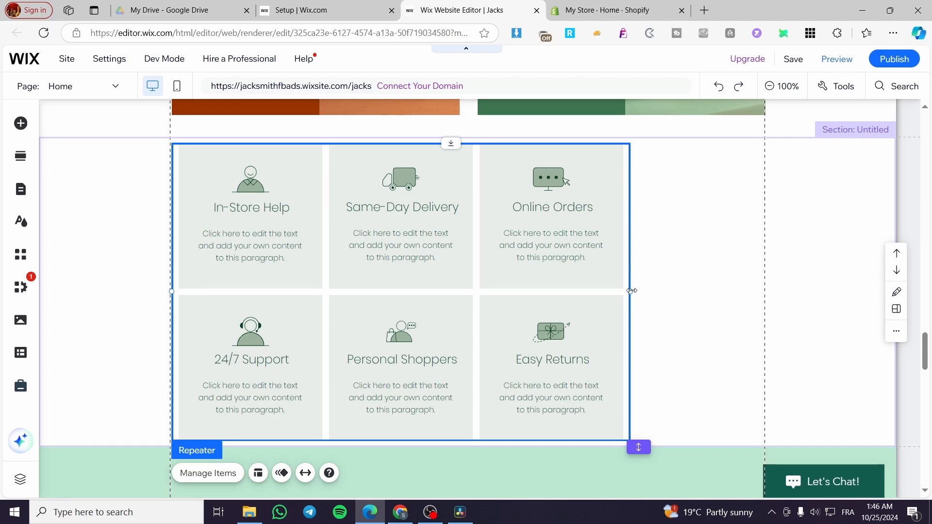
drag(631, 291, 766, 281)
Try narrowing the service repeater from its right edge so the cards rearrange into two columns.
scroll(502, 322, down, 3)
scroll(502, 322, up, 5)
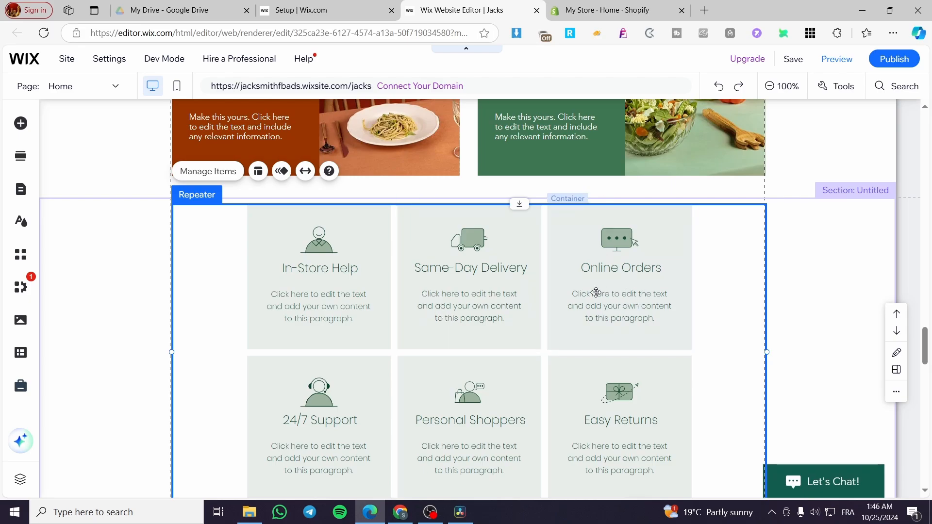
scroll(594, 277, down, 3)
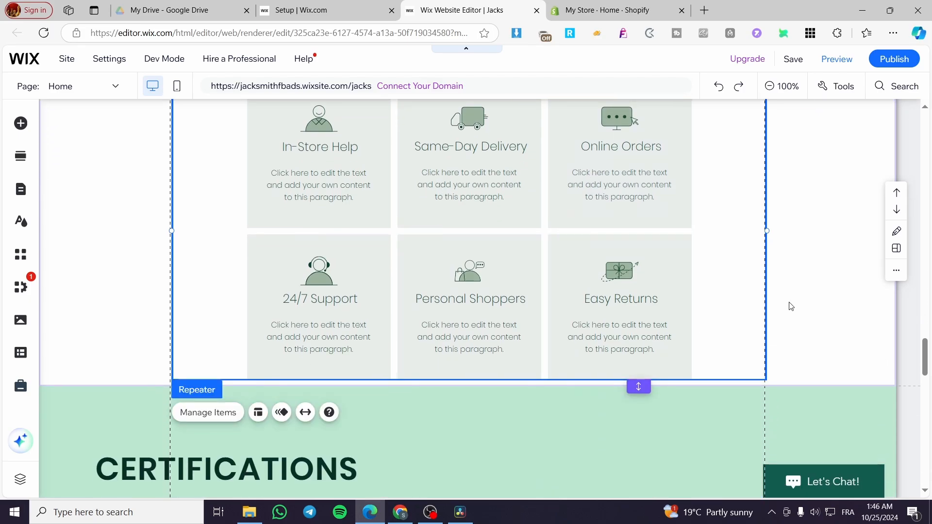
drag(768, 229, 545, 235)
scroll(461, 357, down, 2)
scroll(547, 252, up, 2)
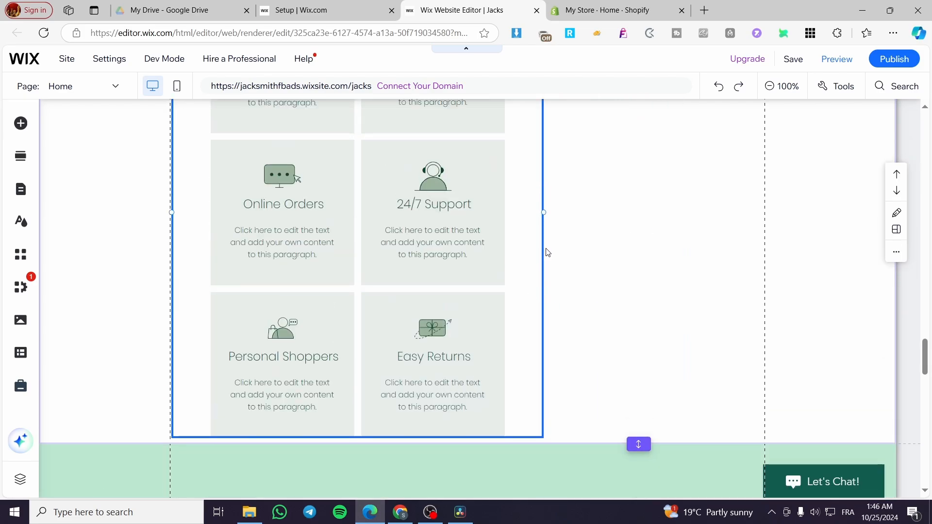
Widen the service repeater back to three columns, with its right edge just inside the page gridline.
drag(541, 308, 759, 317)
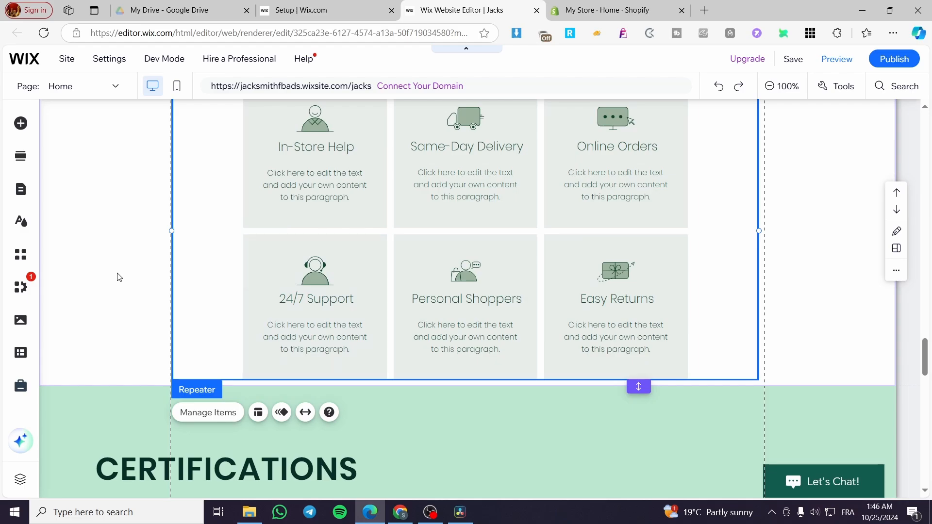
scroll(103, 287, up, 3)
scroll(308, 287, down, 2)
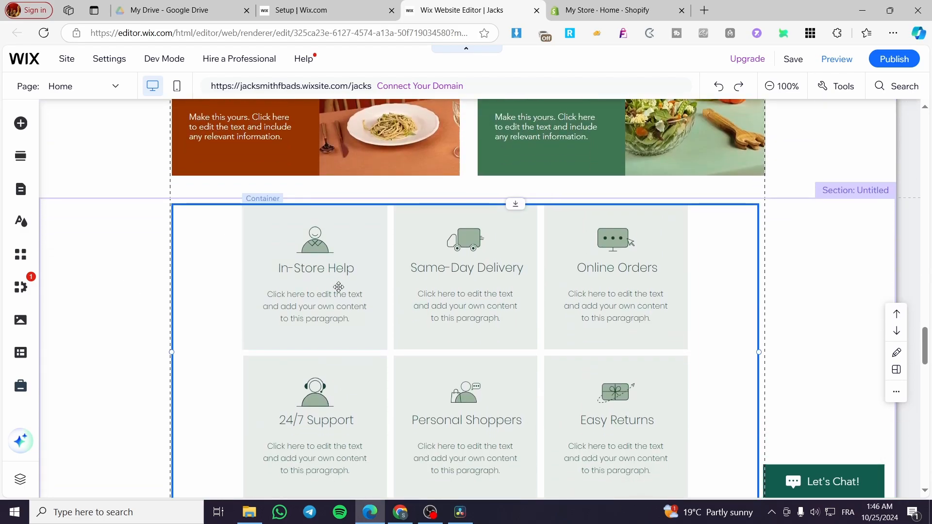
Examine the In-Store Help, Same-Day Delivery and Online Orders cards by selecting them one after another.
click(310, 240)
click(486, 253)
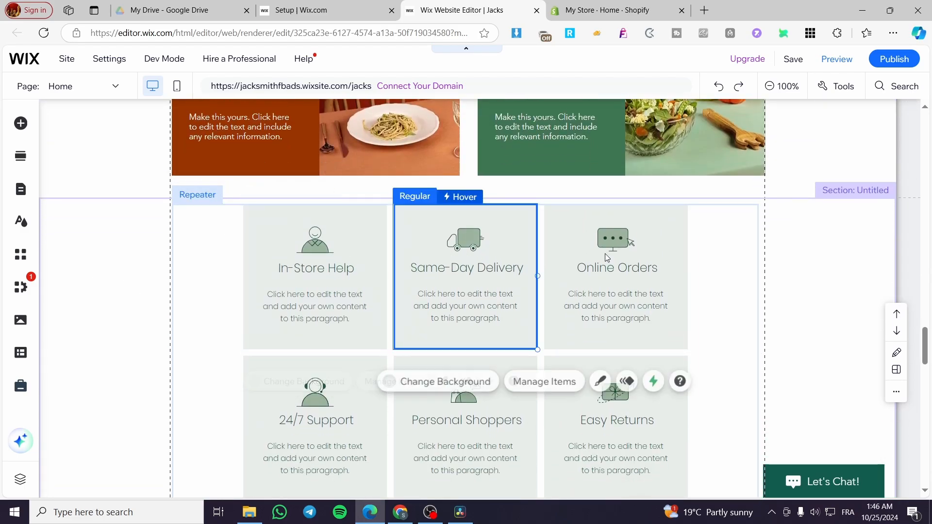
click(607, 253)
scroll(557, 279, down, 1)
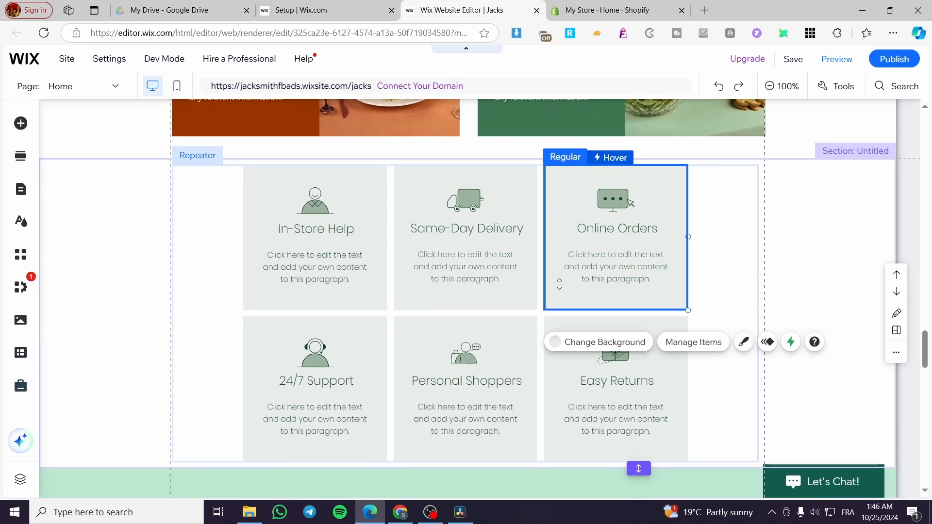
scroll(445, 273, up, 2)
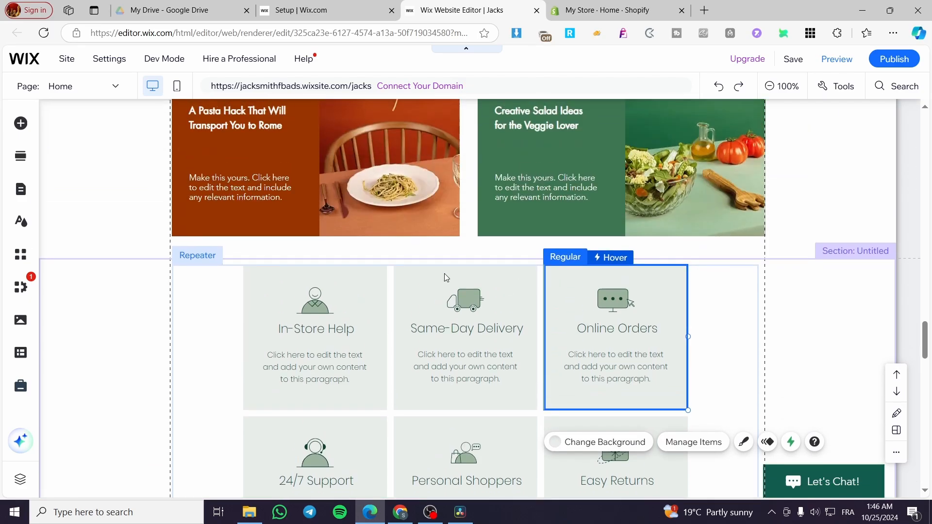
click(320, 304)
scroll(415, 234, up, 2)
scroll(364, 262, down, 2)
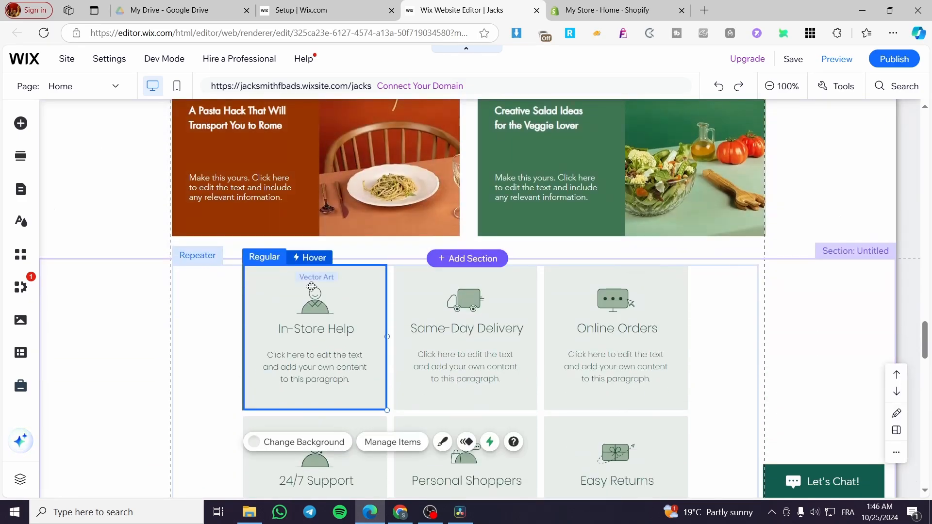
Inspect the In-Store Help card's vector art, design options, title and paragraph, and select the Same-Day Delivery card.
click(312, 296)
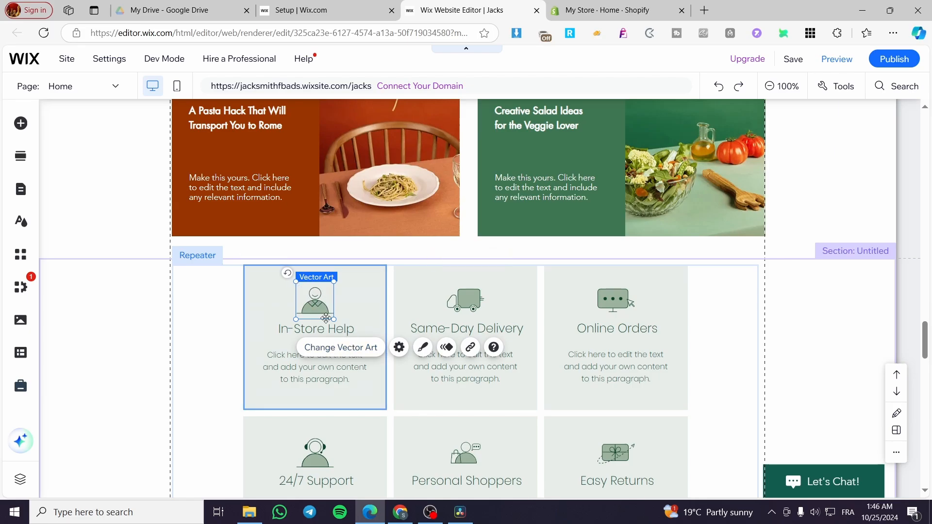
click(425, 348)
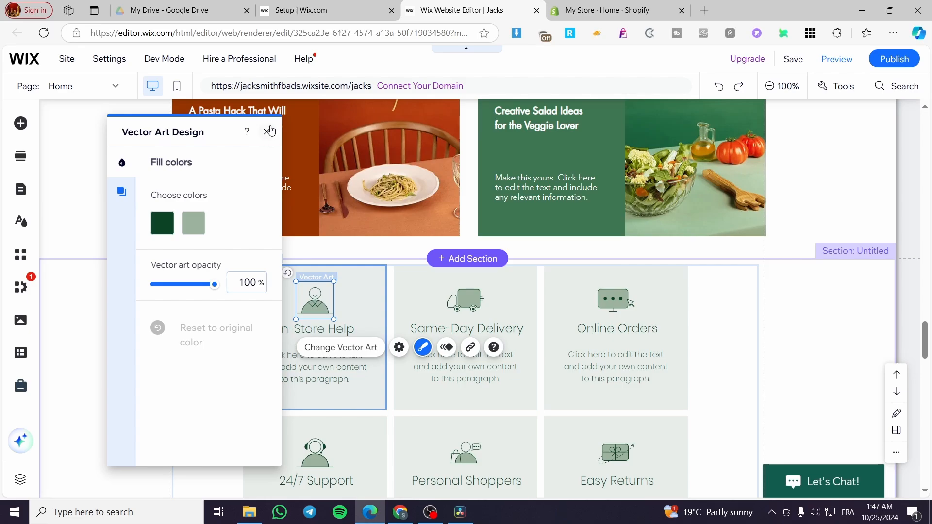
click(267, 131)
click(301, 331)
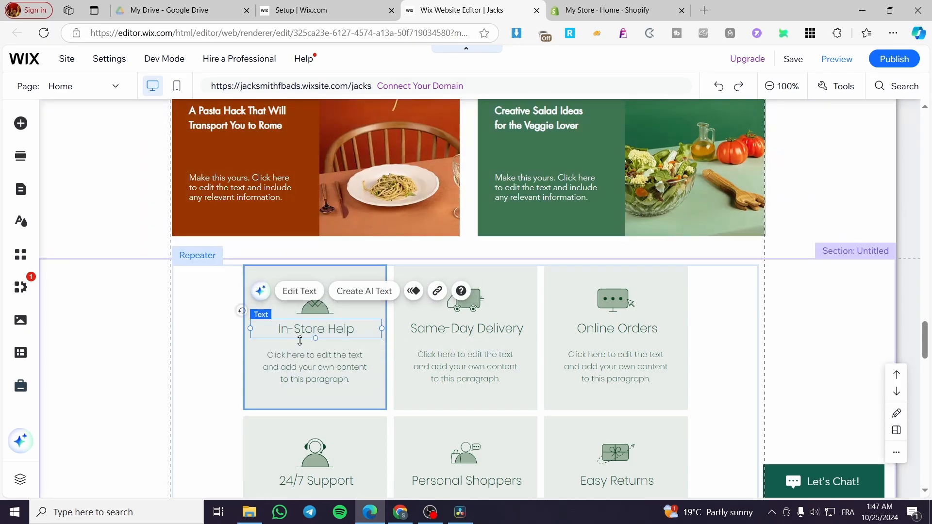
click(312, 379)
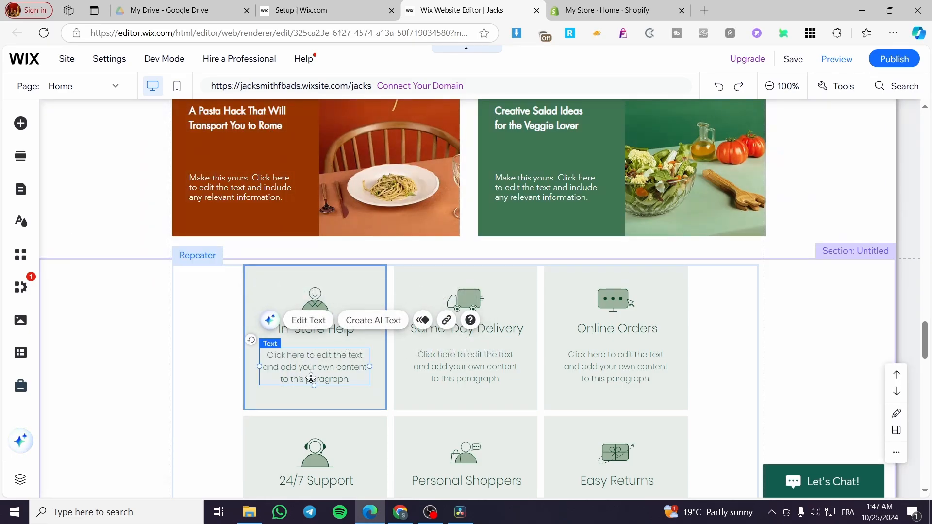
click(488, 362)
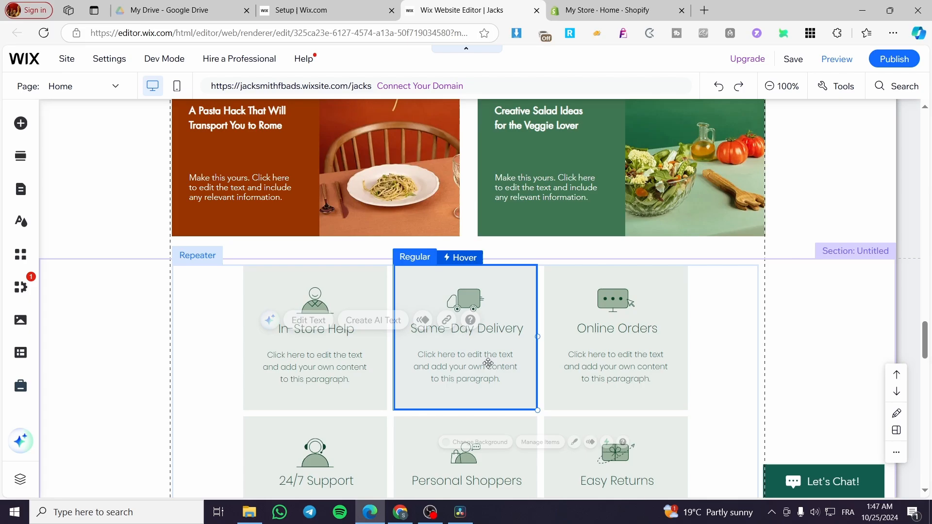
Examine the service repeater's cards, focusing on the In-Store Help card's title text options and vector art options.
right_click(532, 297)
scroll(541, 332, down, 2)
click(709, 316)
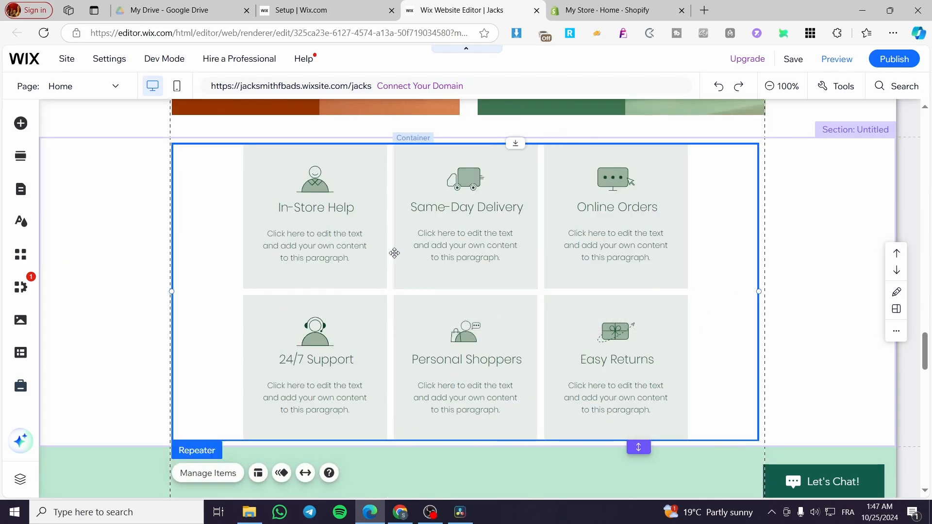
scroll(317, 314, up, 2)
click(318, 314)
click(322, 331)
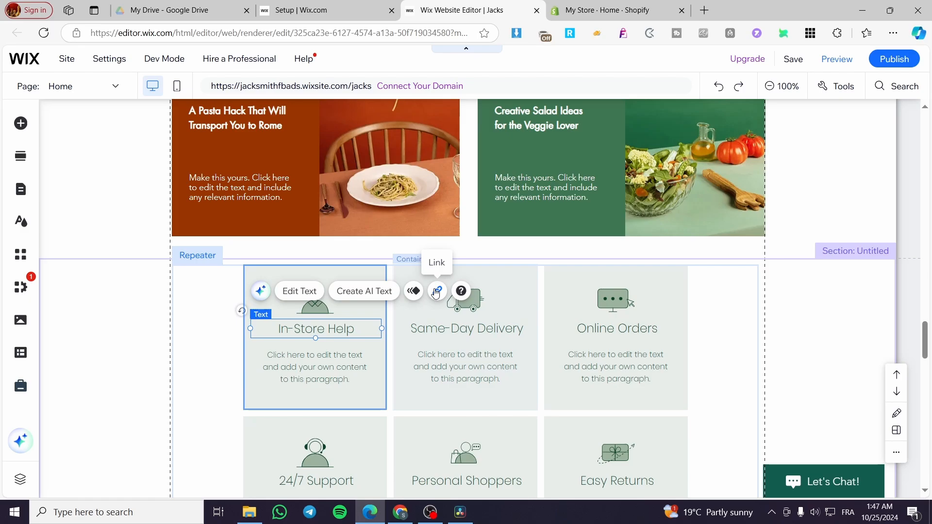
click(321, 304)
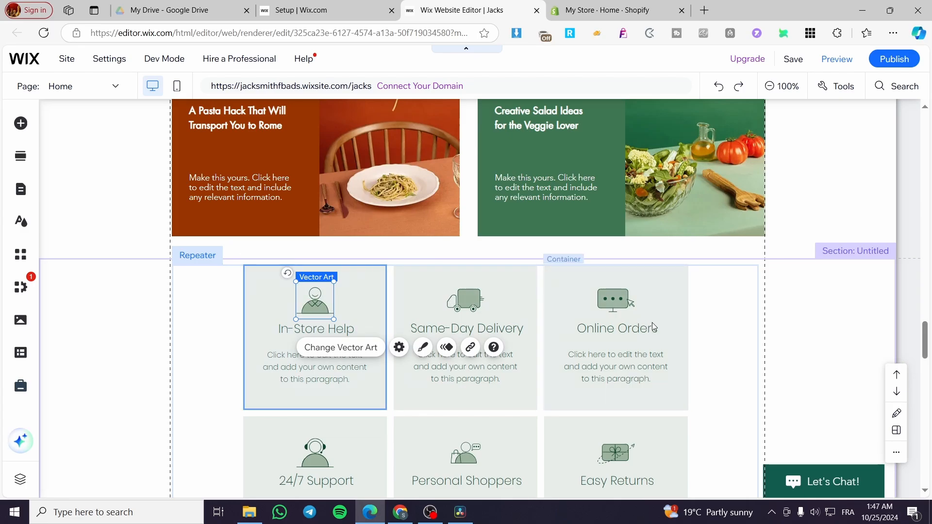
scroll(510, 309, down, 4)
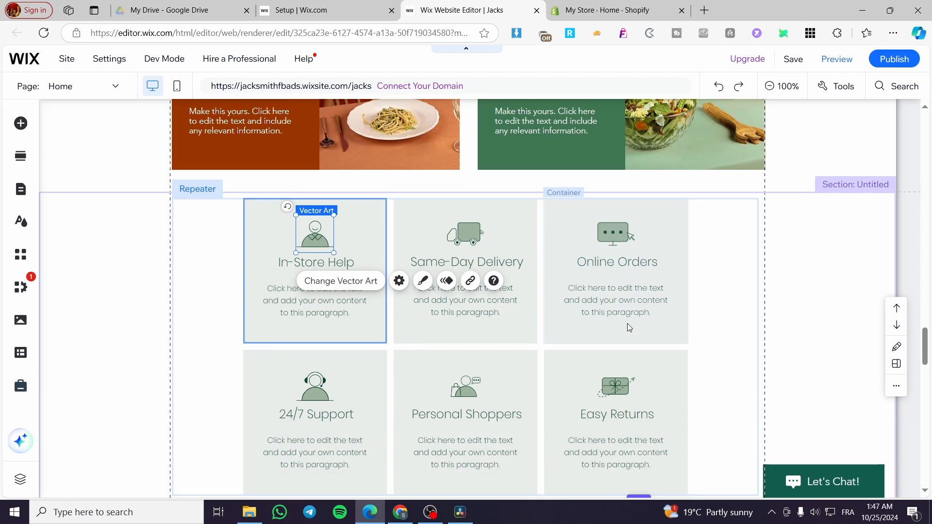
Set the Easy Returns card's regular background to the light green theme colour #BBE7D0.
click(562, 277)
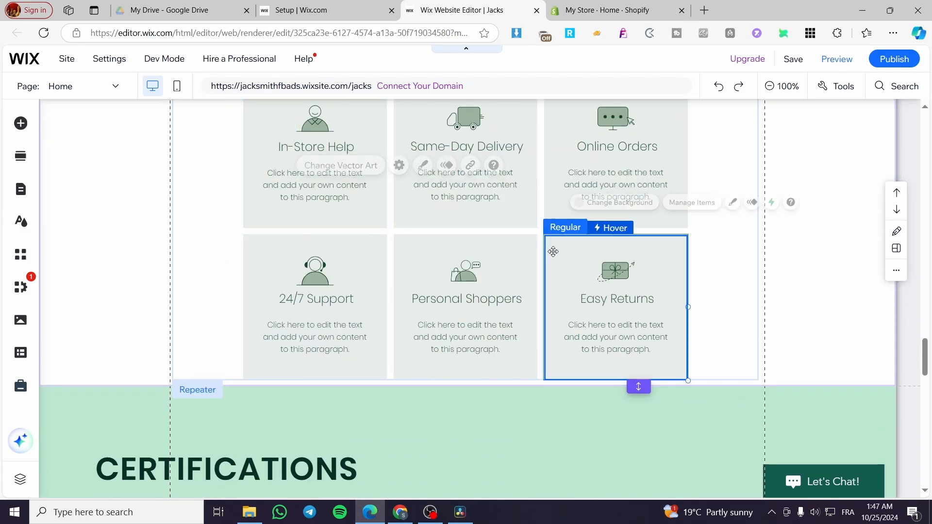
click(595, 203)
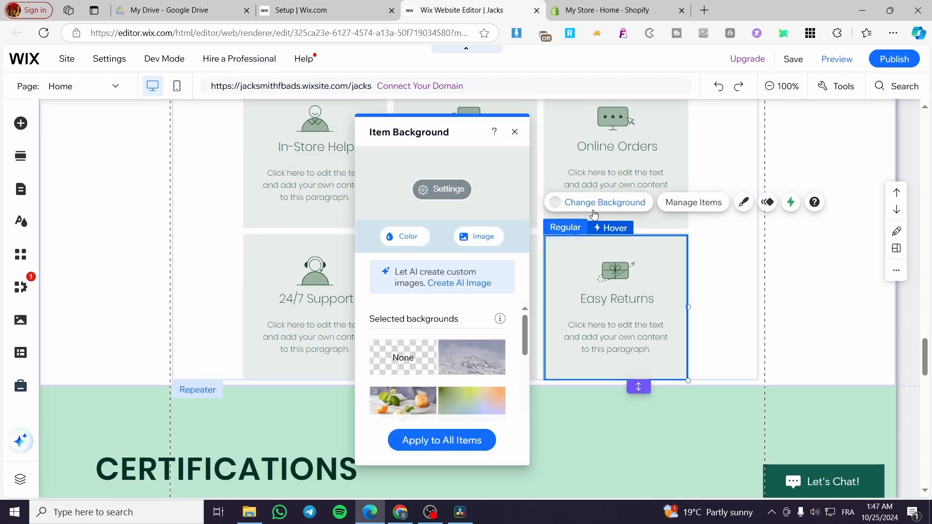
click(411, 242)
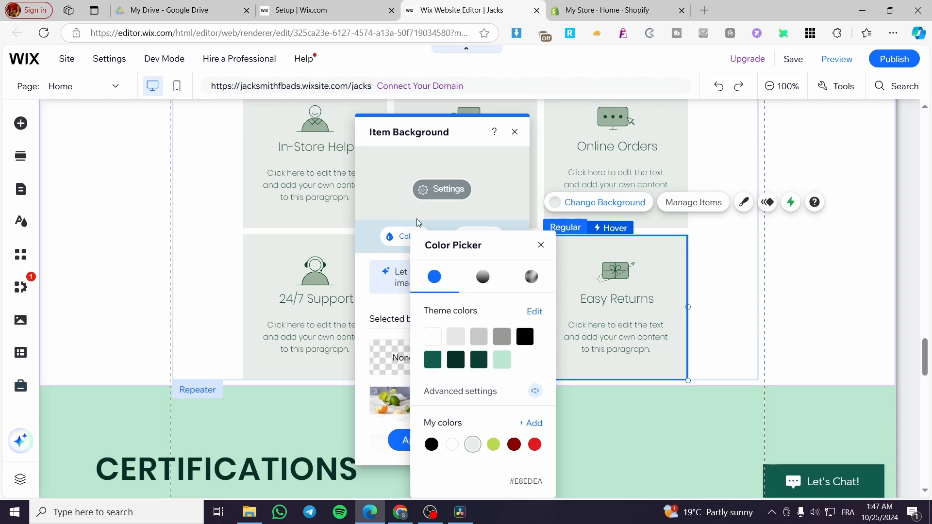
click(503, 361)
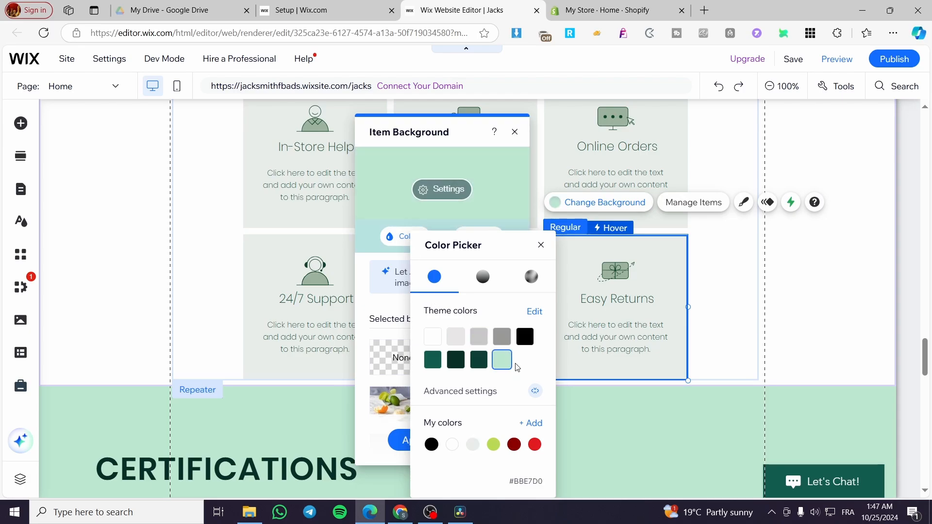
click(542, 248)
click(515, 132)
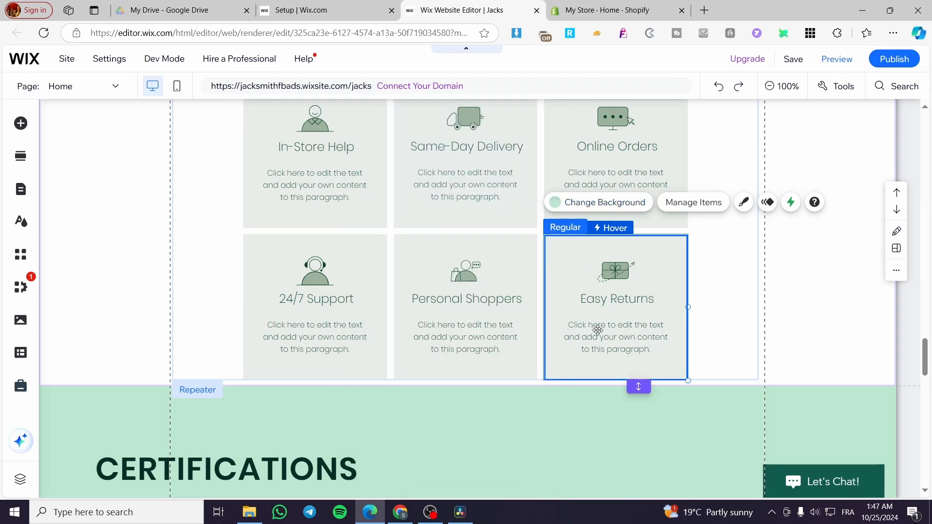
Try the dark green #0B3F35 background on the Easy Returns card, settling on the light grey theme colour #E8E6E6.
click(713, 280)
click(635, 254)
click(597, 204)
click(403, 236)
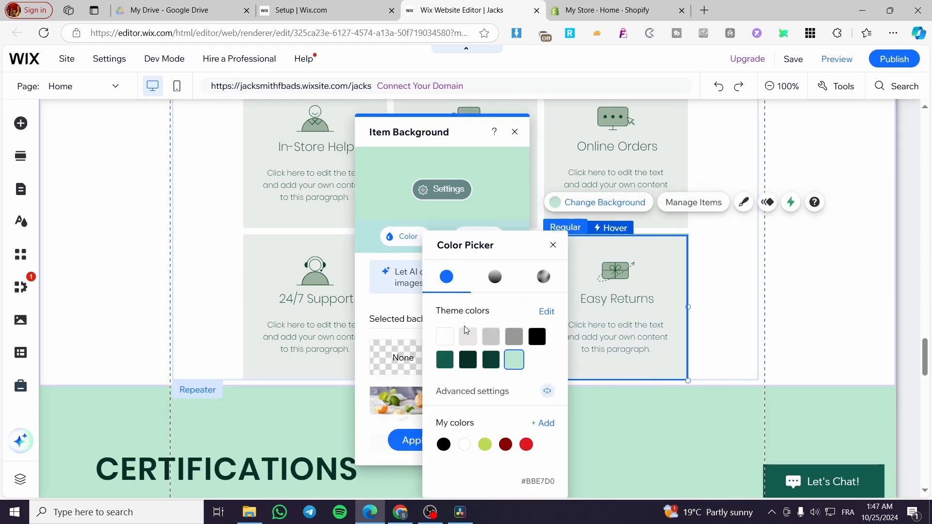
click(484, 360)
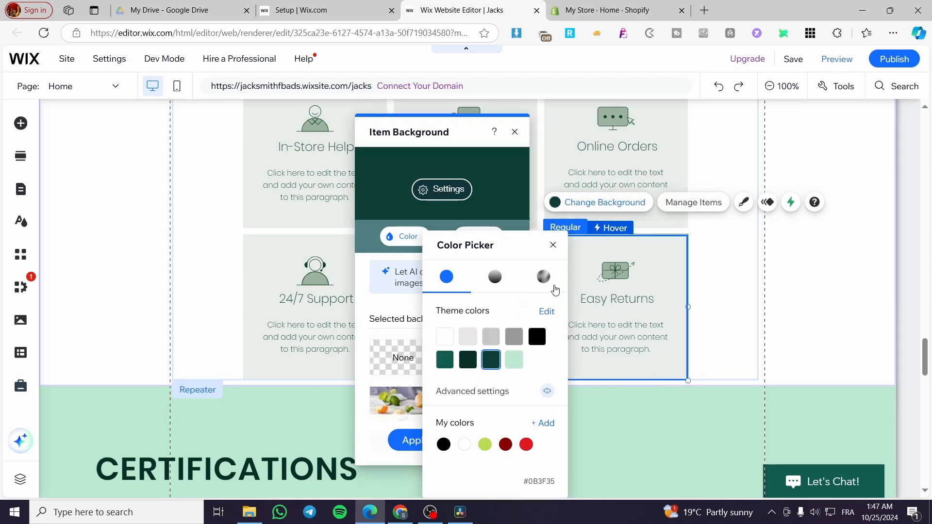
click(479, 340)
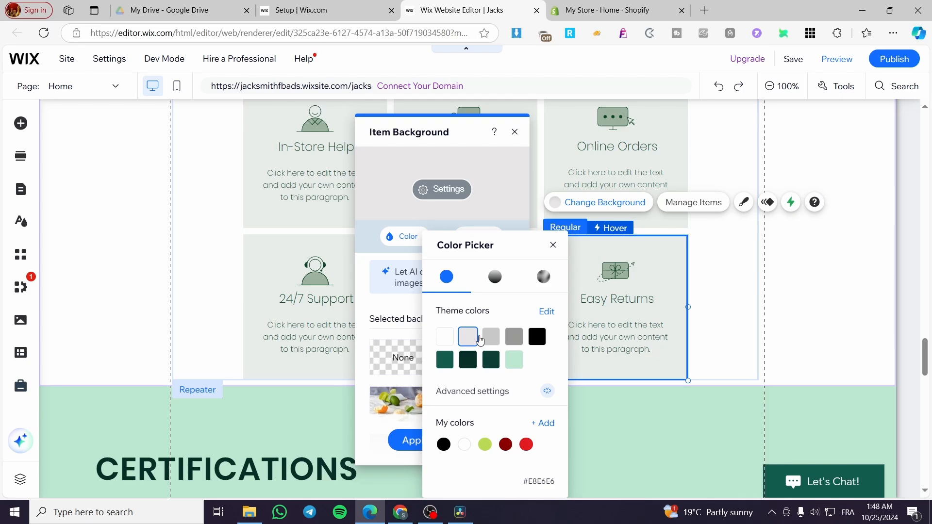
click(552, 246)
click(515, 132)
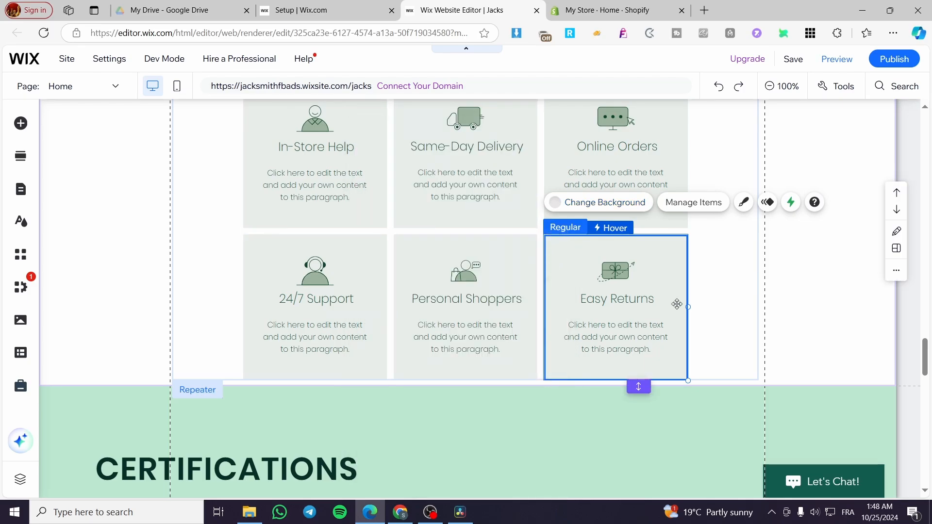
click(709, 306)
Review the service repeater's placement on the page and browse the available hover repeater designs.
scroll(291, 315, up, 2)
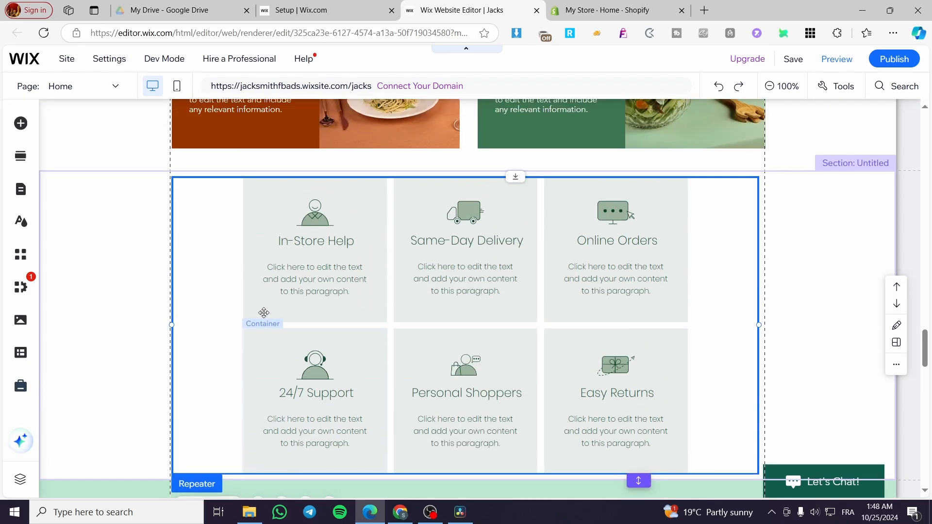
scroll(266, 315, up, 5)
scroll(310, 316, down, 4)
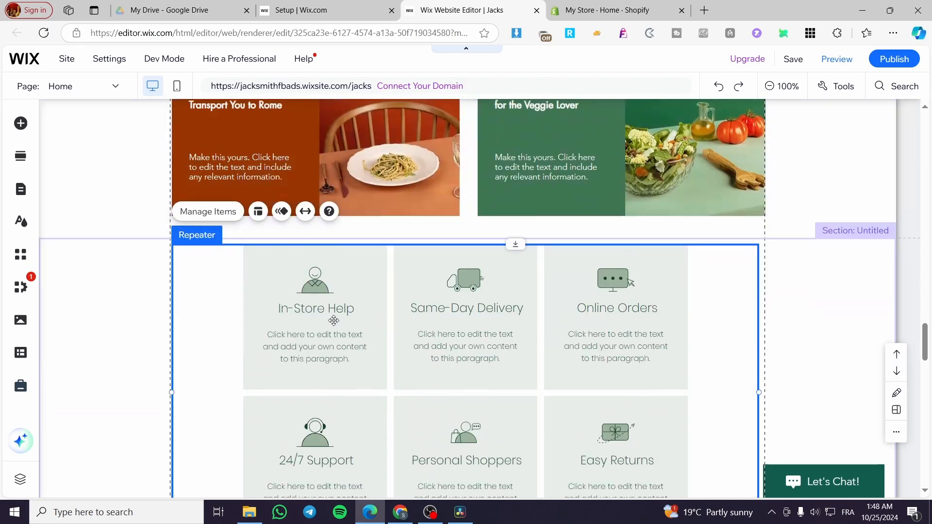
scroll(333, 320, down, 2)
click(21, 124)
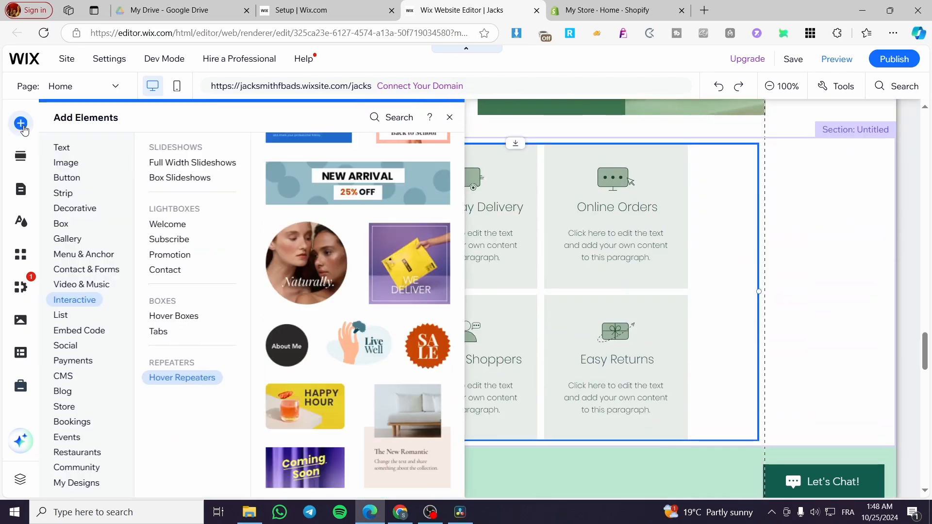
scroll(291, 318, down, 3)
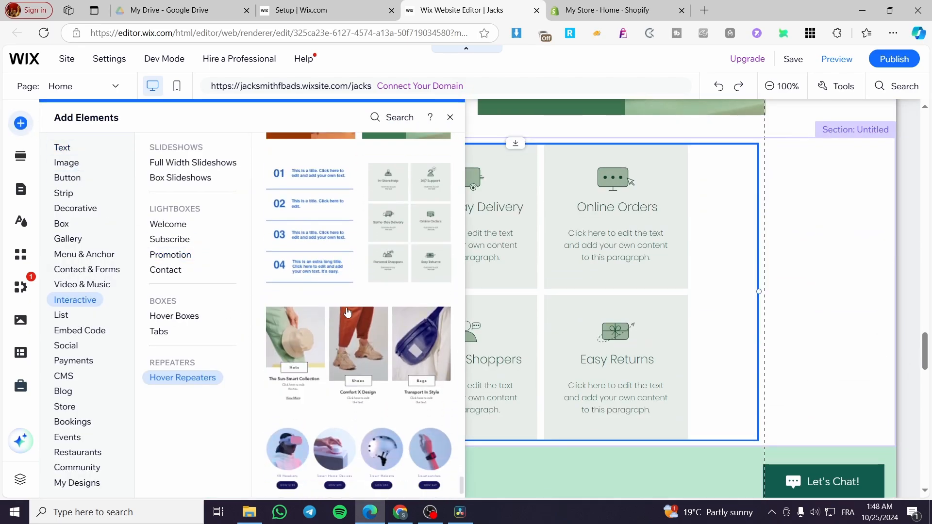
click(803, 287)
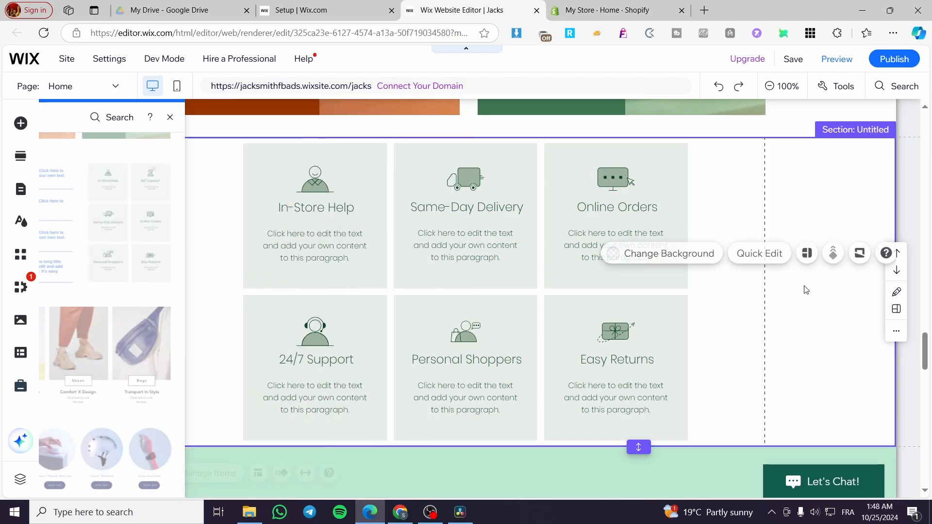
Add a blank section below the service repeater and fill it with the Hats, Shoes and Bags hover repeater.
scroll(561, 315, down, 4)
click(485, 265)
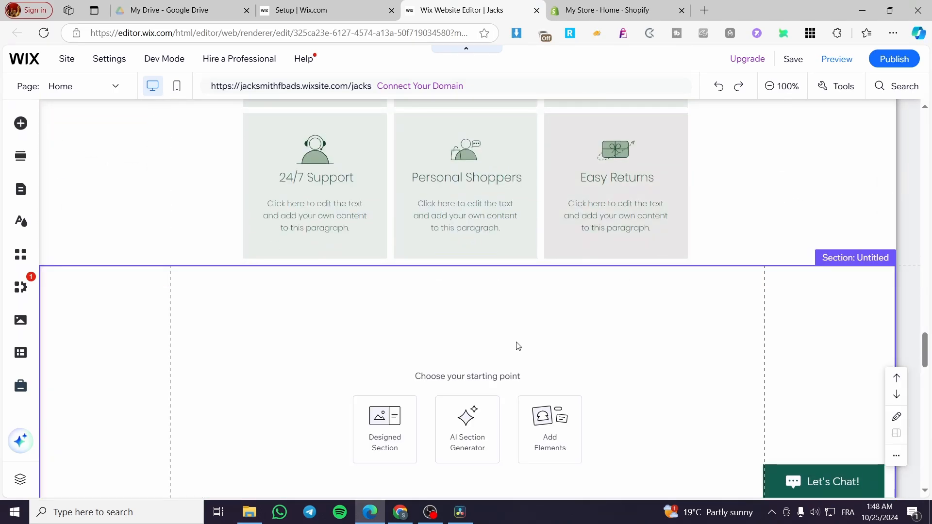
click(575, 430)
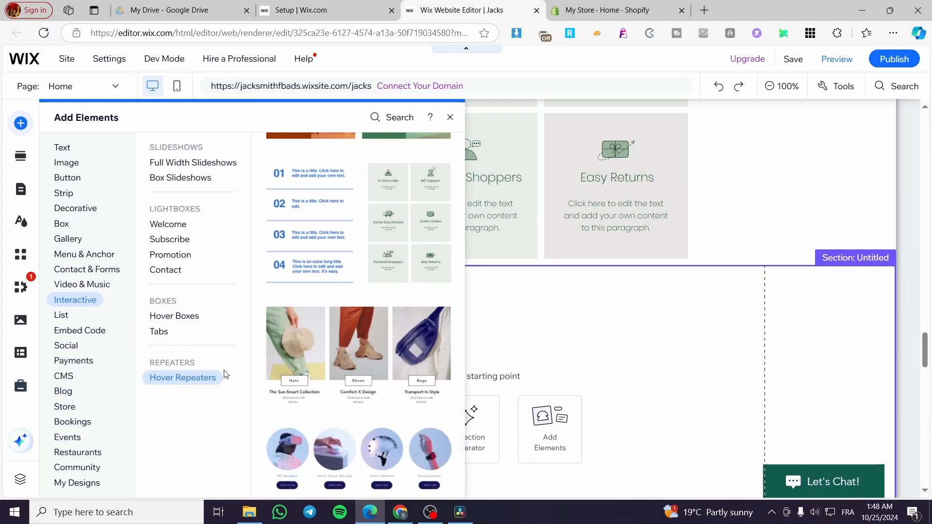
drag(341, 352, 416, 339)
drag(382, 258, 287, 249)
click(828, 273)
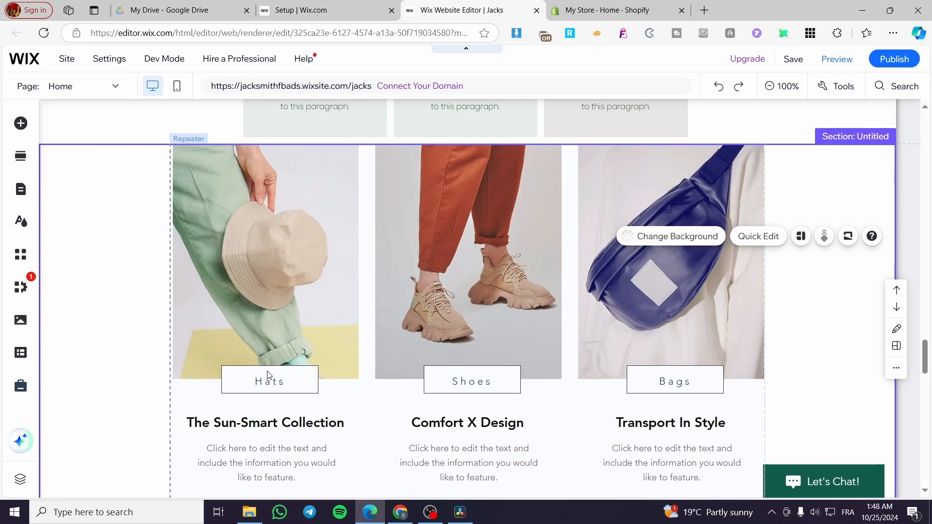
scroll(289, 368, down, 3)
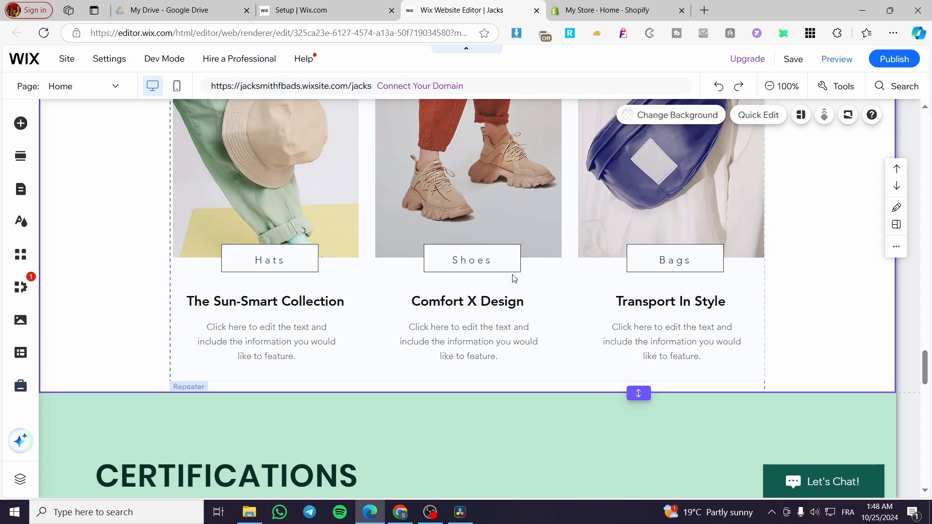
click(271, 276)
click(269, 299)
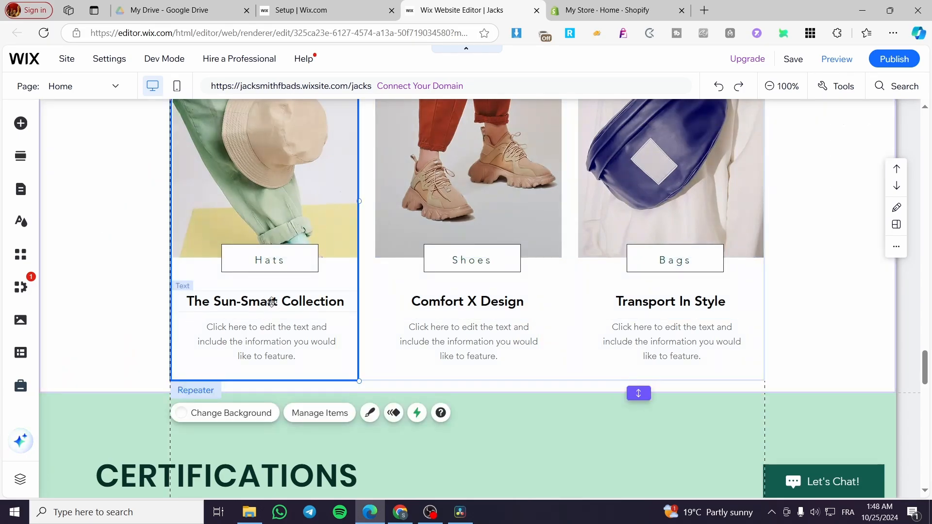
click(273, 303)
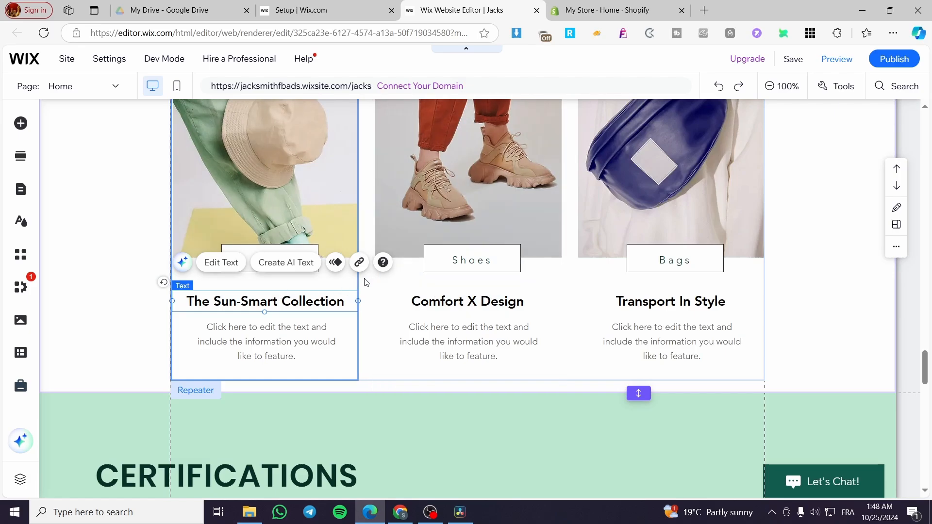
click(359, 262)
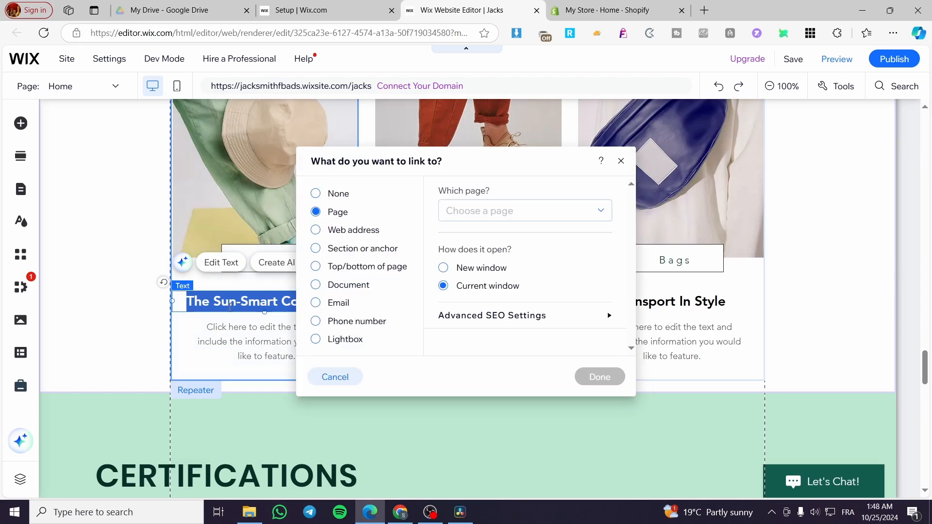
Link the Hats label on the first card to the Product Page with the item "I'm a product".
click(260, 261)
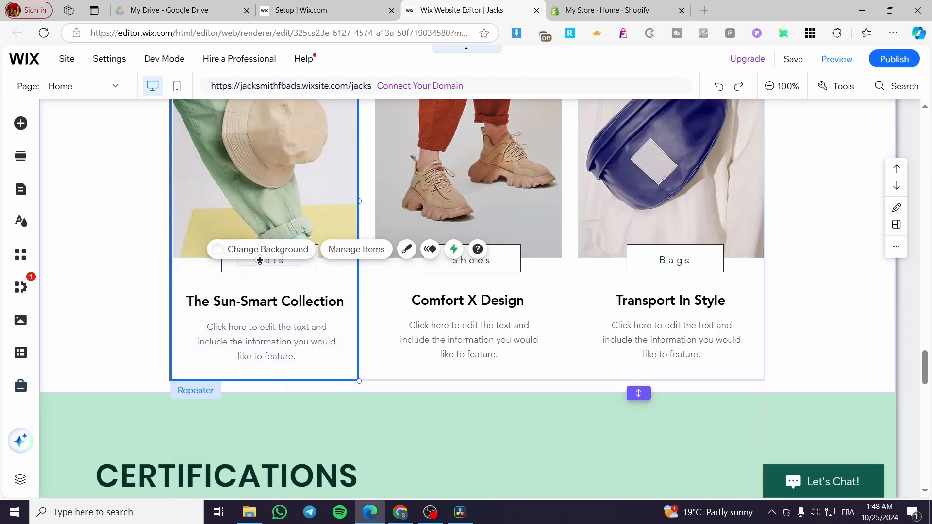
click(260, 260)
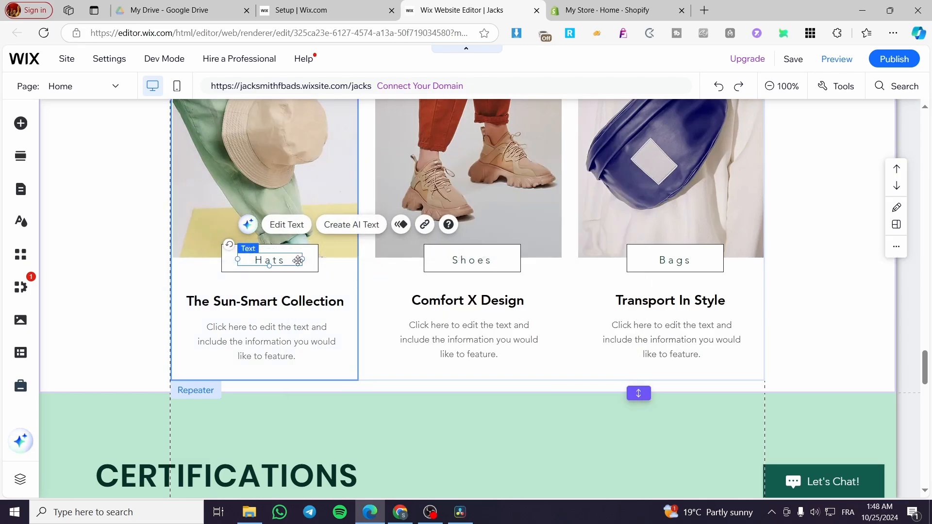
click(426, 228)
click(516, 216)
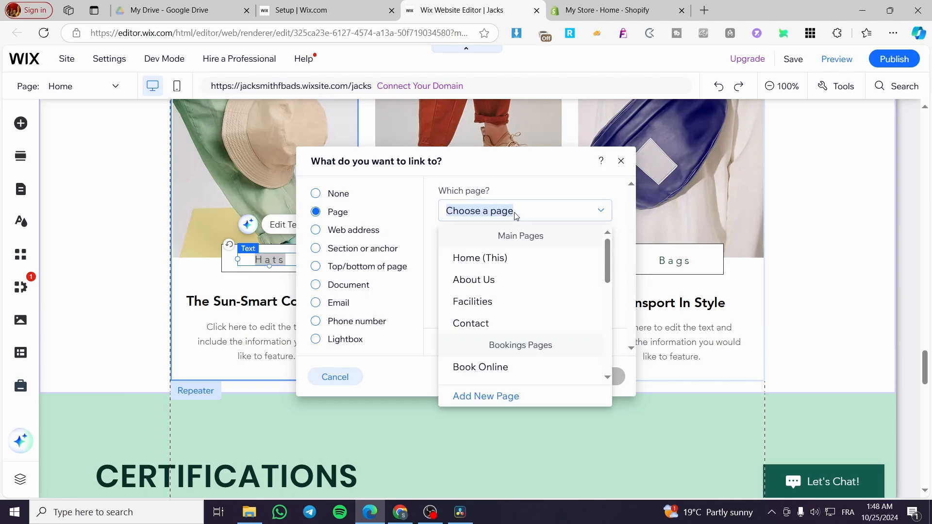
scroll(545, 264, down, 6)
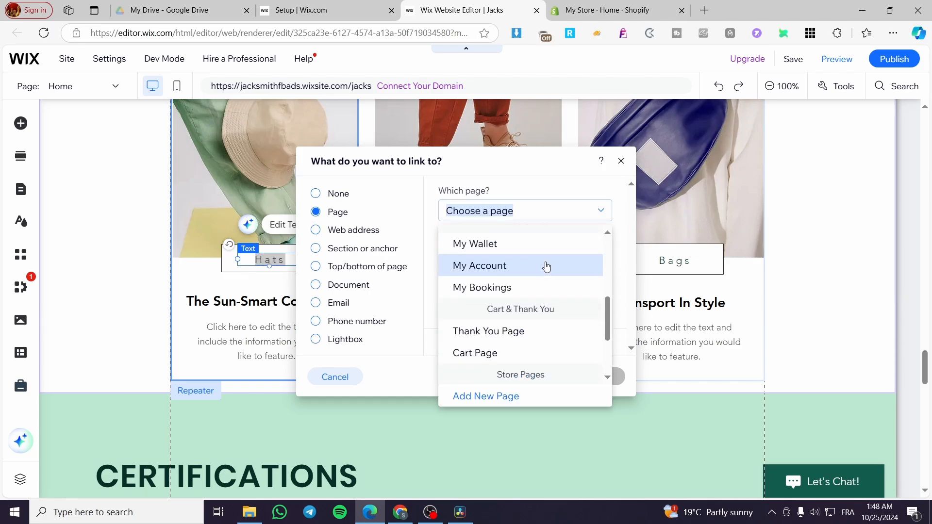
click(553, 326)
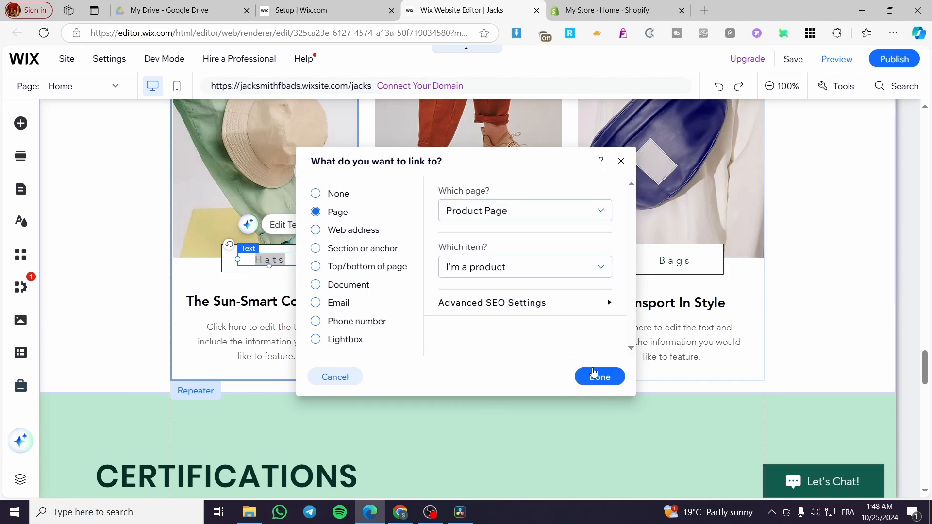
click(546, 270)
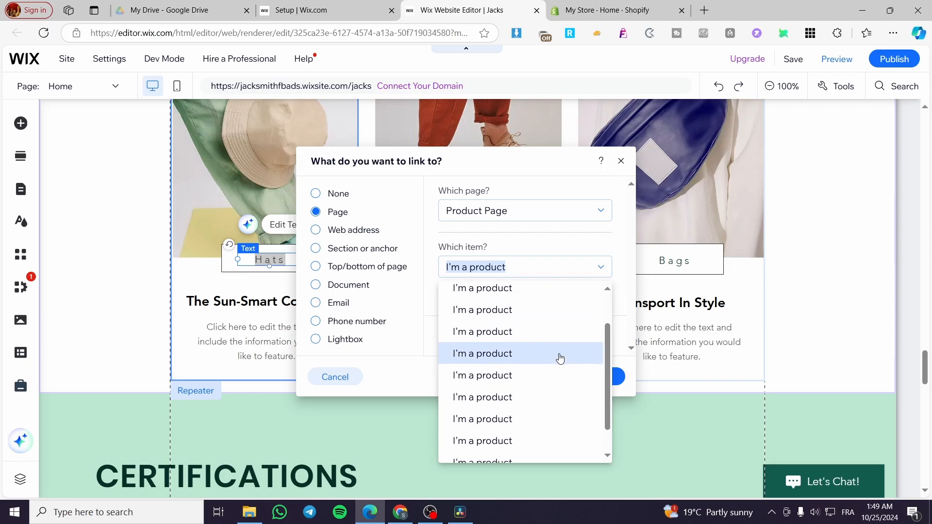
scroll(582, 349, down, 2)
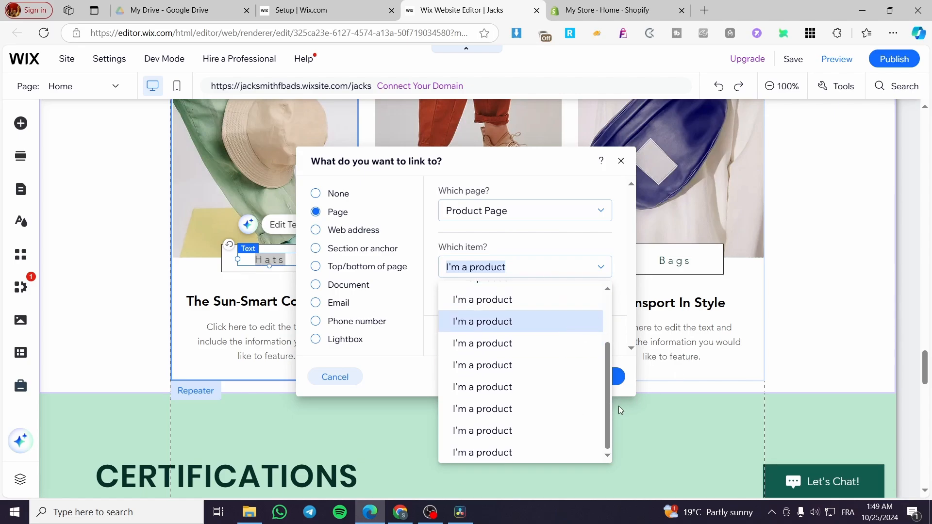
click(640, 374)
click(607, 377)
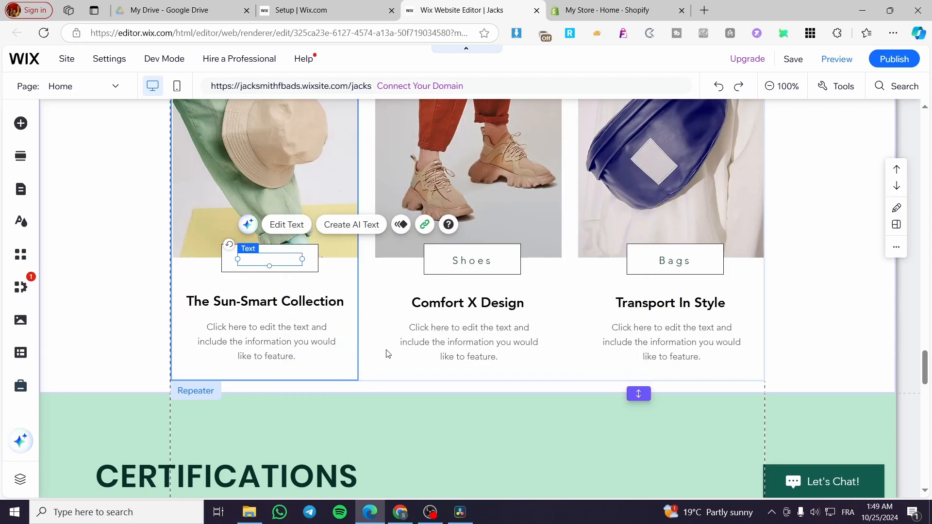
click(151, 285)
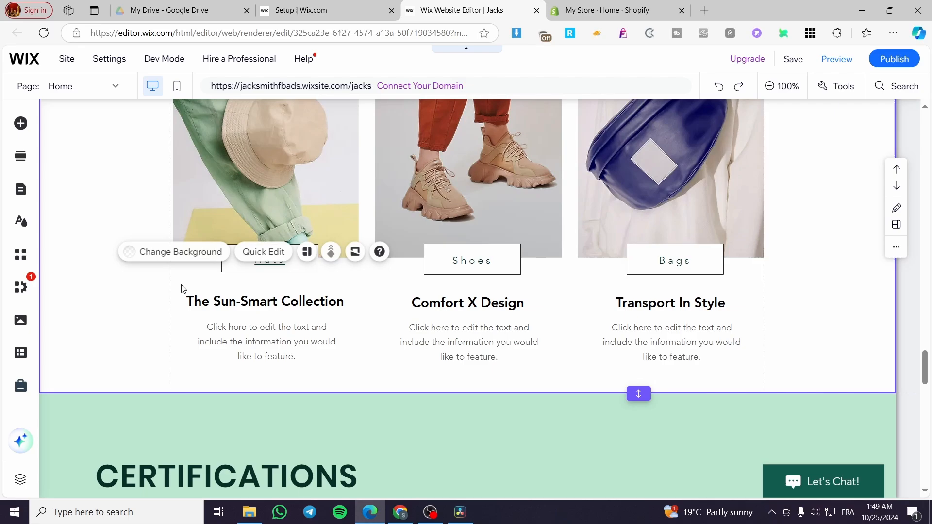
click(289, 274)
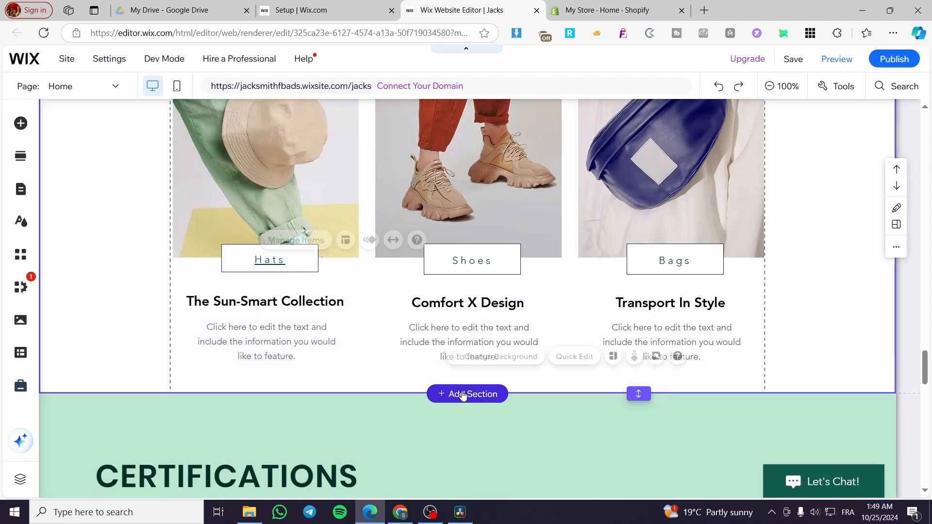
Add a blank section below the Hats, Shoes and Bags section and place the circular-image VR Headsets to Smartwatches hover repeater in it.
click(466, 391)
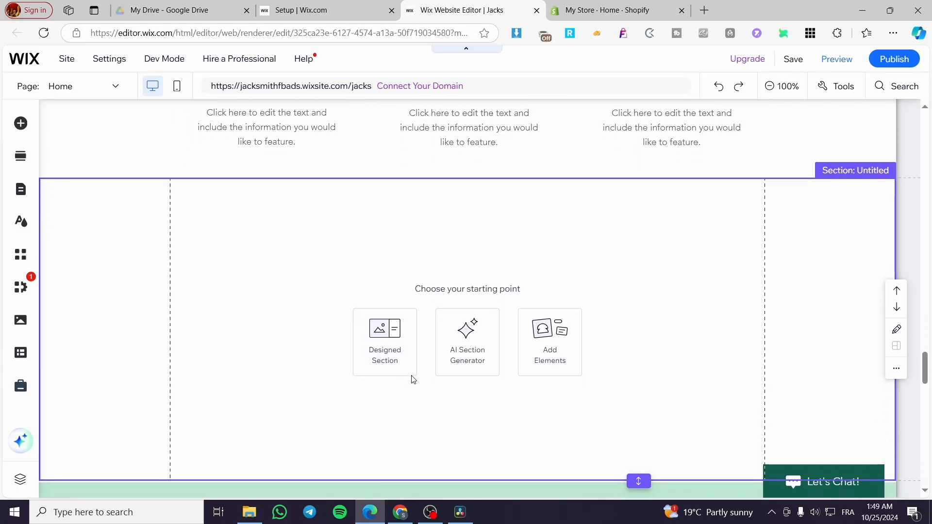
click(558, 333)
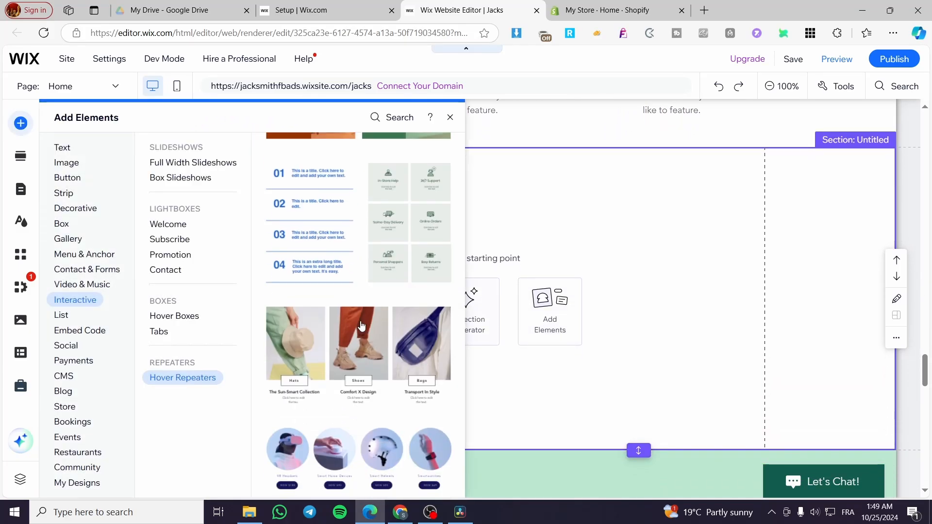
scroll(411, 400, up, 5)
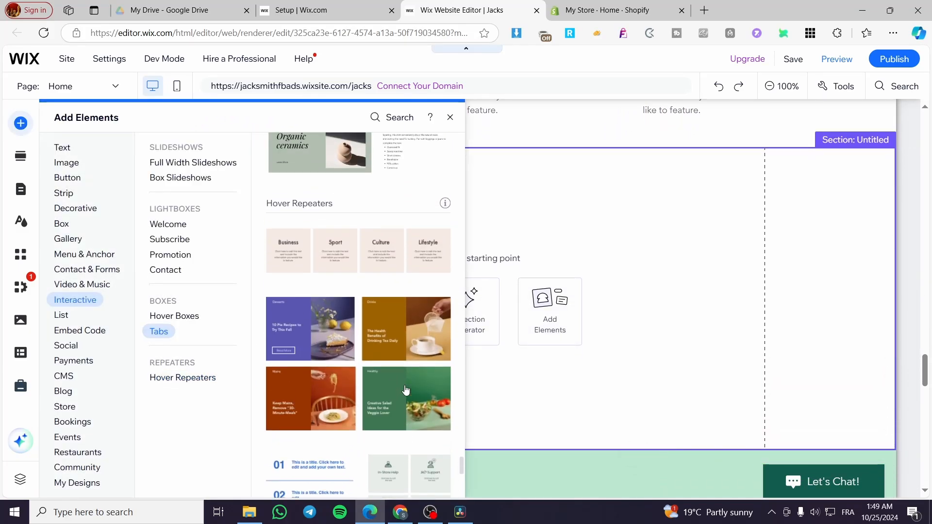
scroll(347, 276, down, 6)
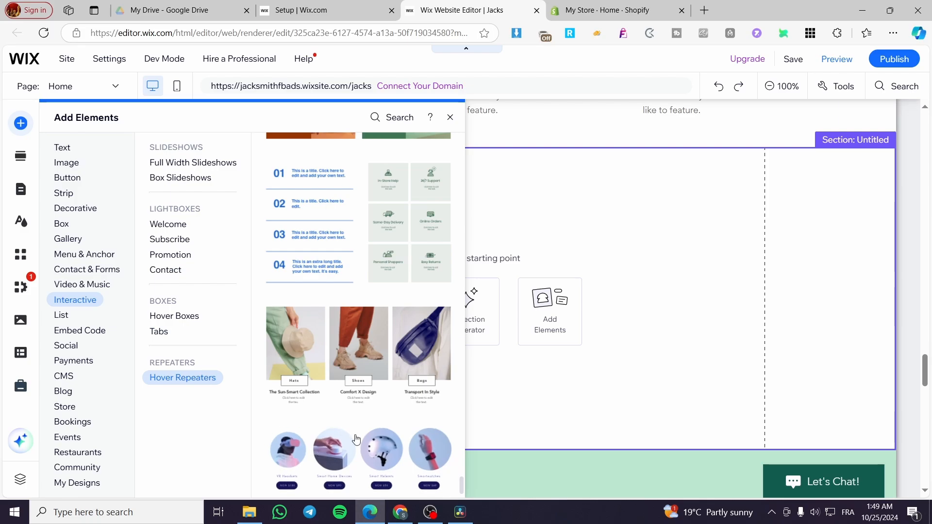
click(369, 445)
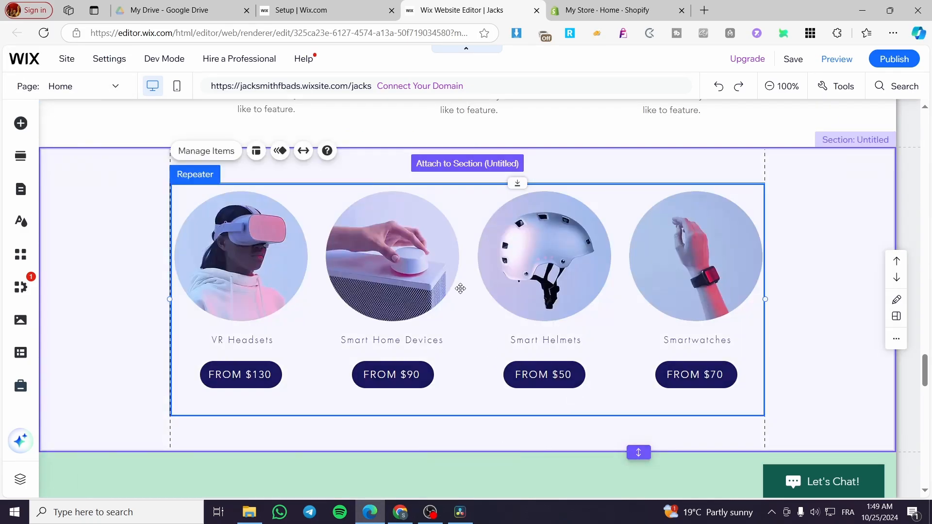
drag(462, 287, 431, 267)
Inspect the button settings of the Smart Helmets card's price button, close them and review the repeater sections above.
scroll(639, 381, up, 4)
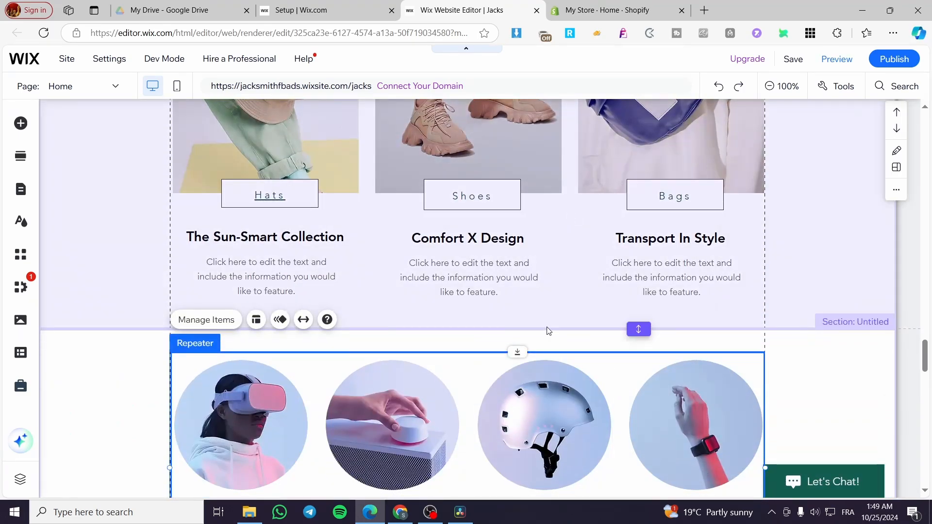
scroll(493, 241, up, 4)
scroll(500, 237, down, 5)
scroll(527, 235, down, 3)
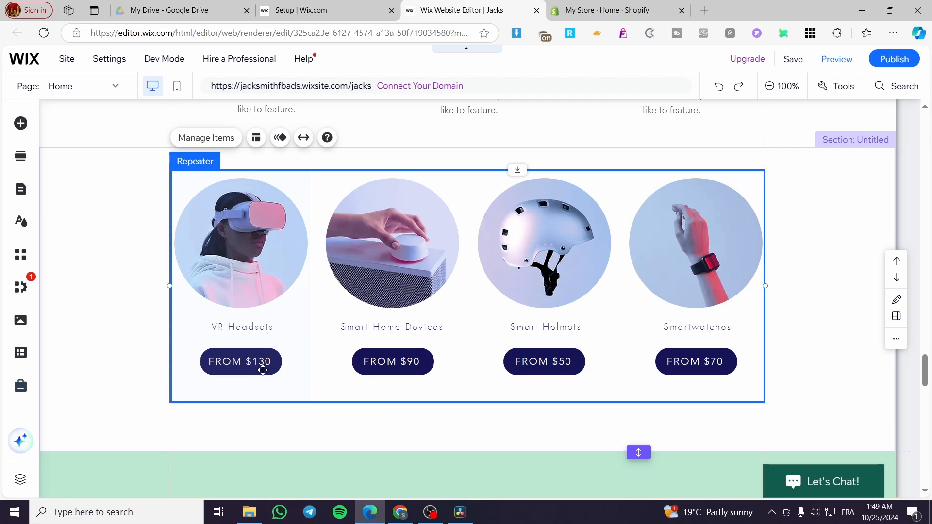
click(391, 362)
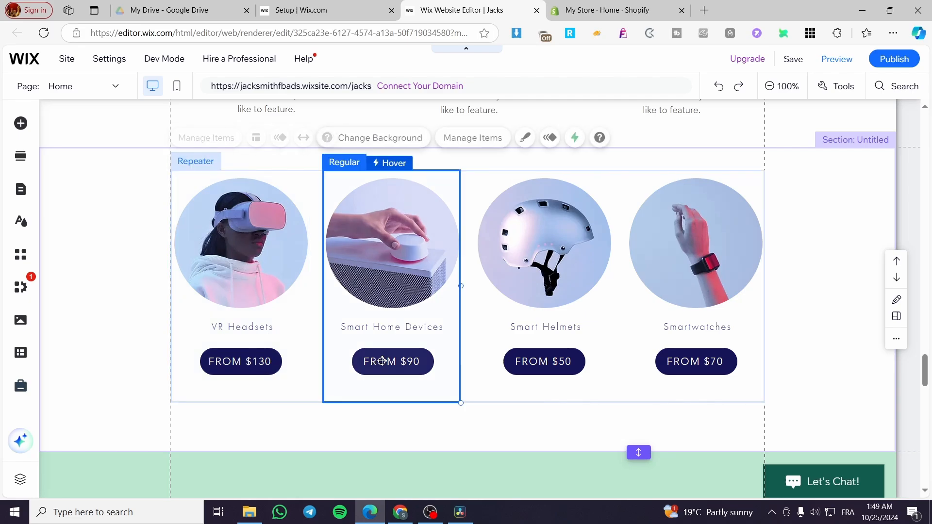
click(408, 364)
click(565, 365)
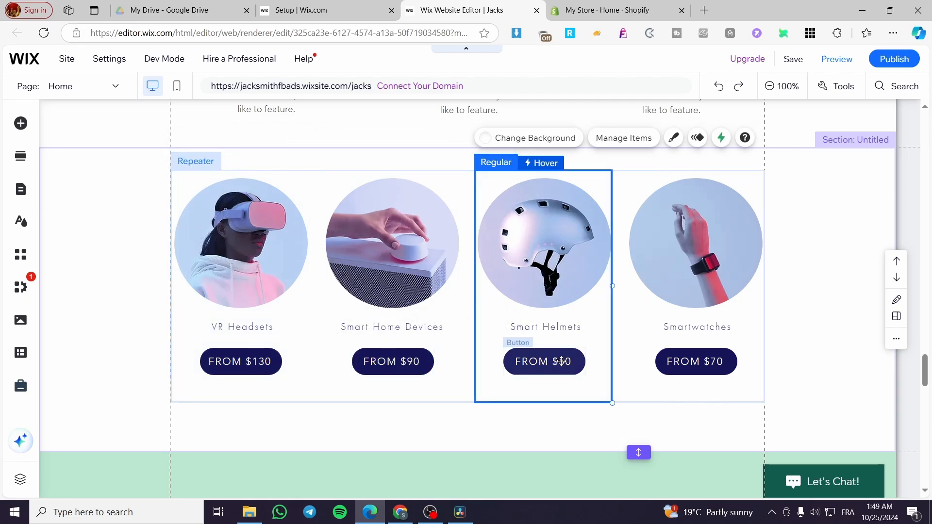
click(562, 355)
double_click(561, 355)
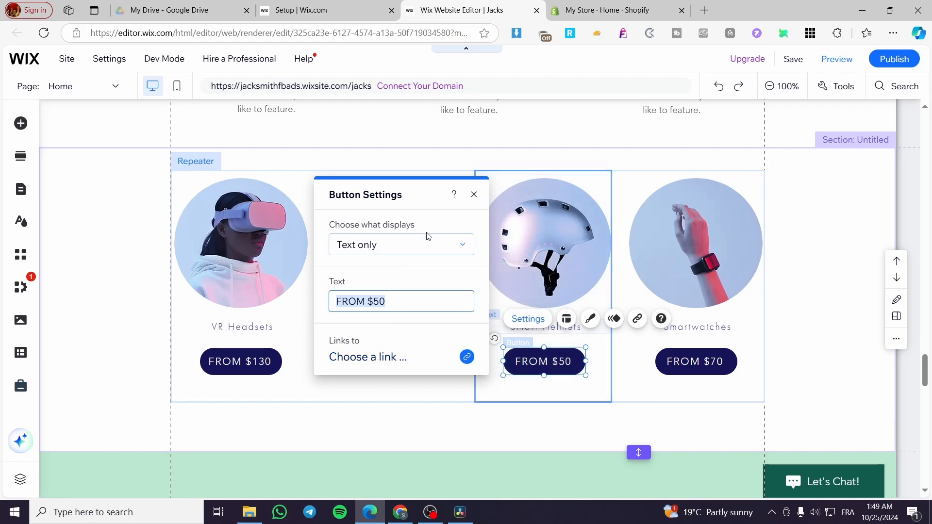
click(474, 194)
scroll(425, 150, up, 7)
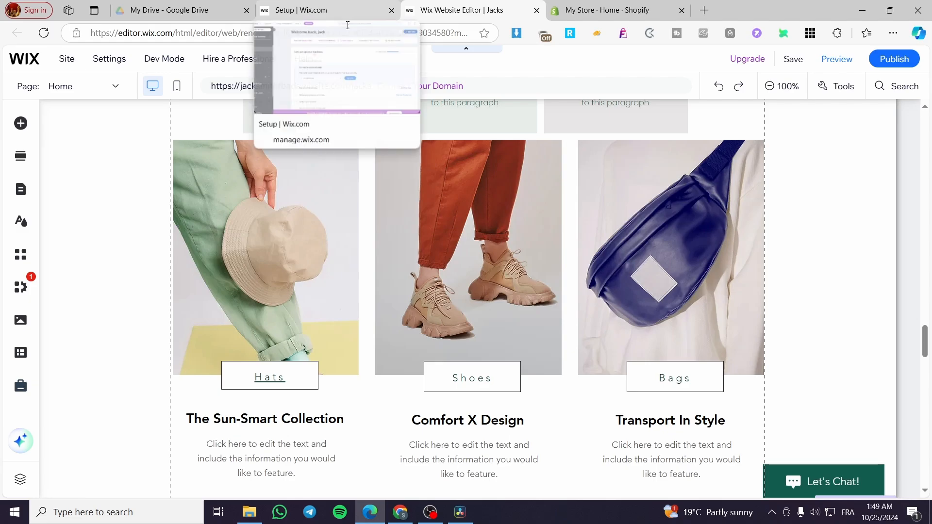
scroll(567, 252, up, 5)
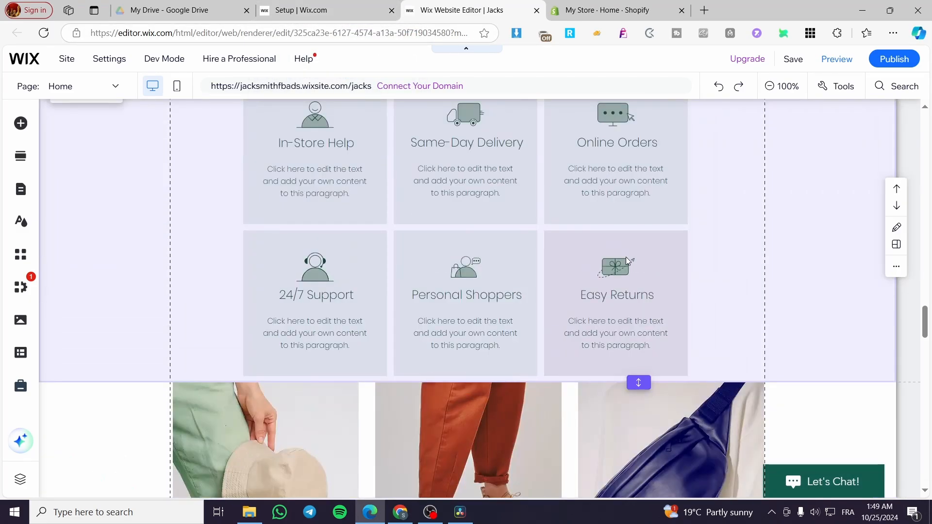